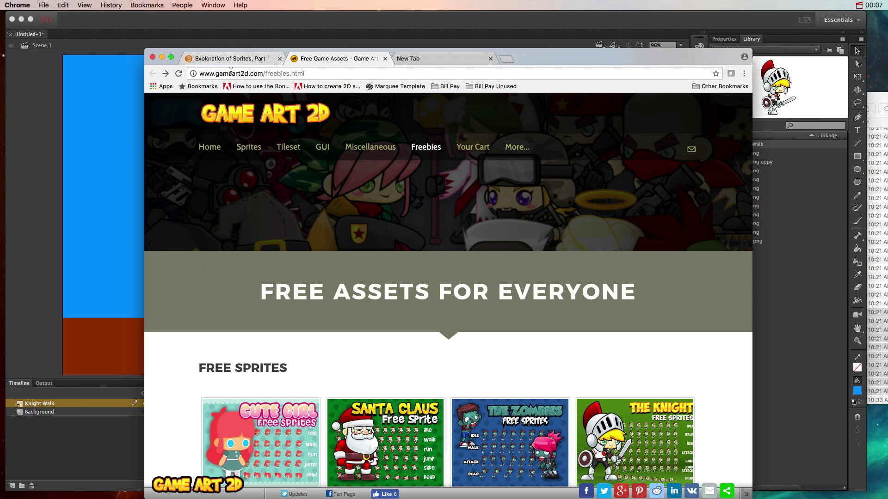
- Scroll through the Game Art 2D freebies page to find The Knight among the Free Sprites
scroll(257, 192, down, 10)
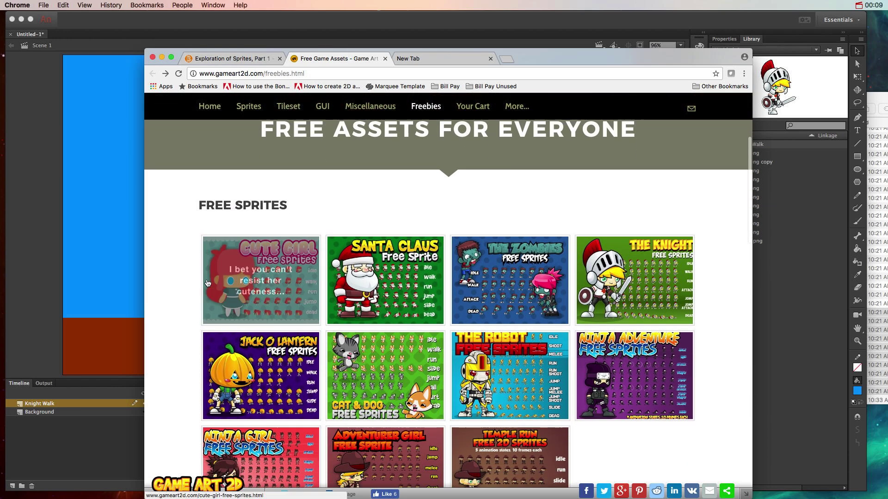
scroll(202, 283, down, 5)
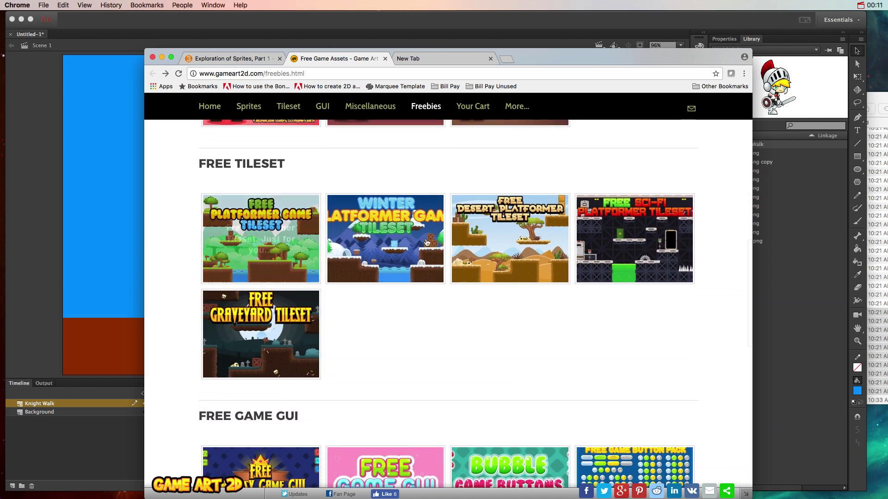
scroll(346, 318, down, 1)
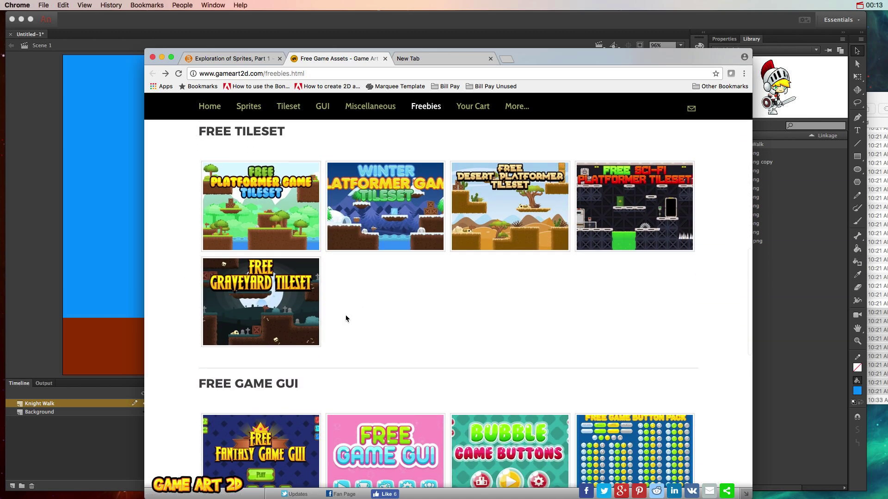
scroll(346, 319, down, 10)
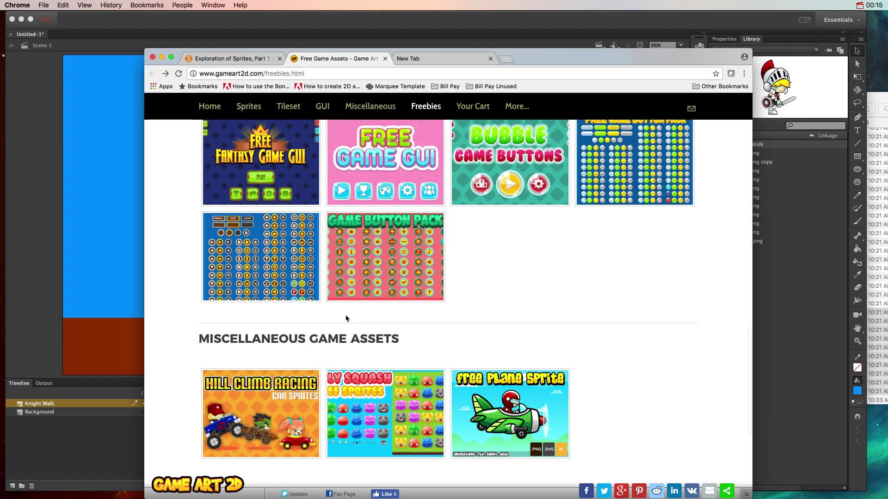
scroll(509, 323, down, 3)
scroll(634, 293, up, 15)
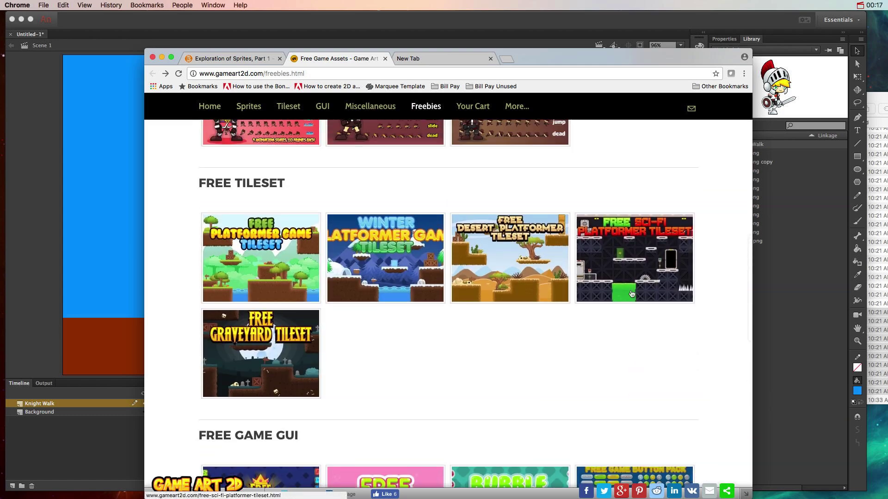
scroll(631, 294, up, 10)
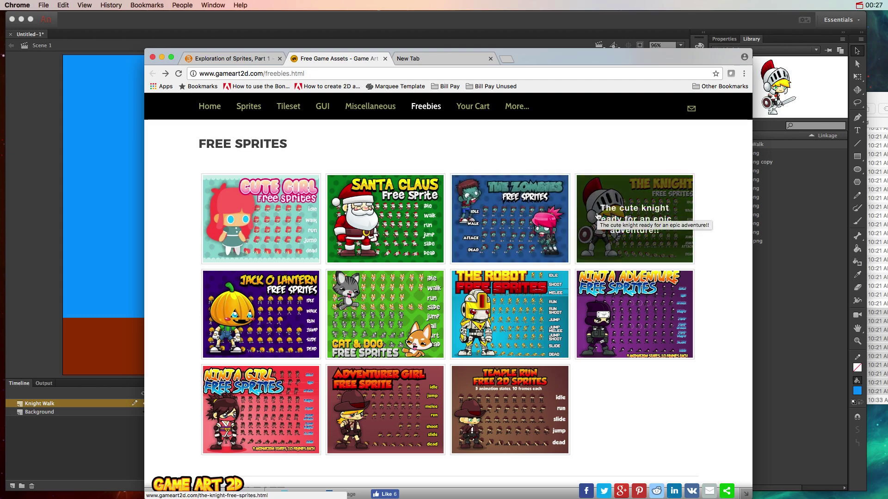
scroll(287, 326, down, 10)
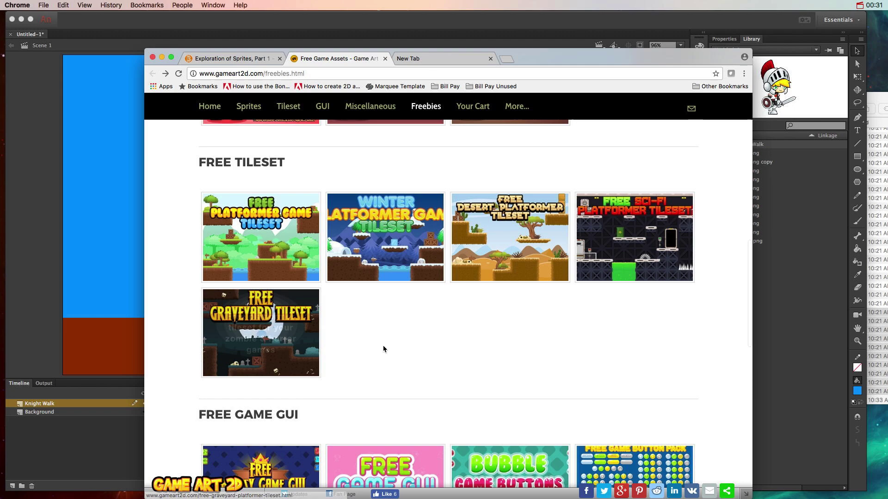
scroll(384, 349, up, 7)
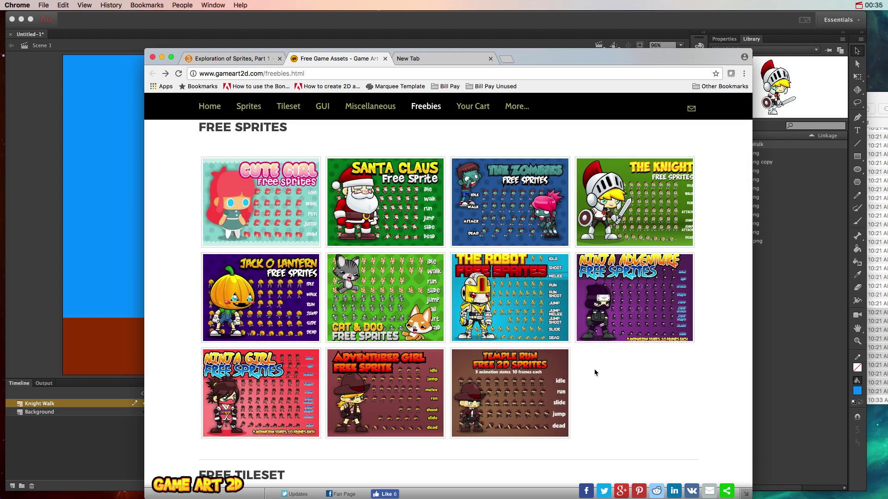
- Open The Knight free sprites page and scroll down through its description
click(610, 202)
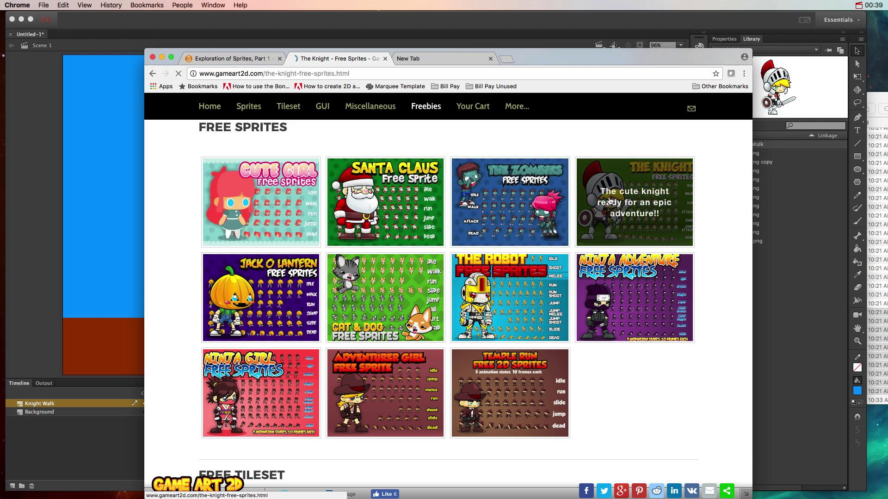
scroll(531, 221, down, 2)
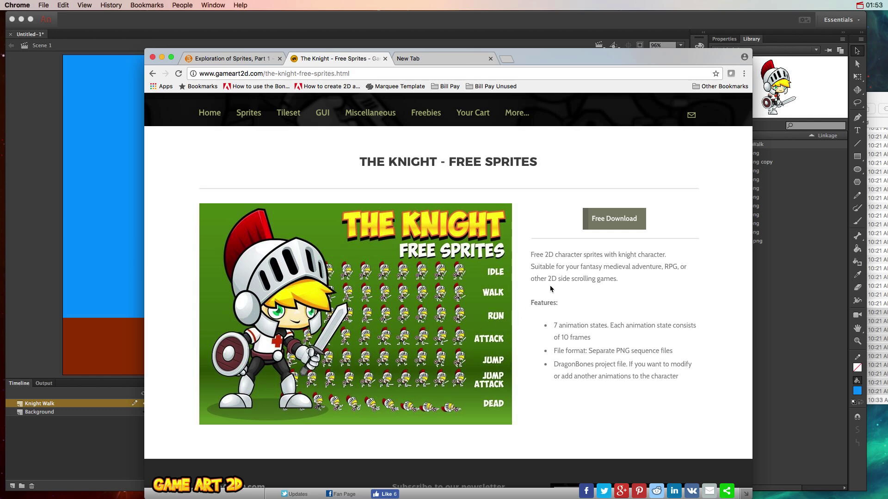
- Bring the Animate knight project forward, check its 24 fps 1280×720 properties, and select the Background layer
drag(529, 63, 552, 114)
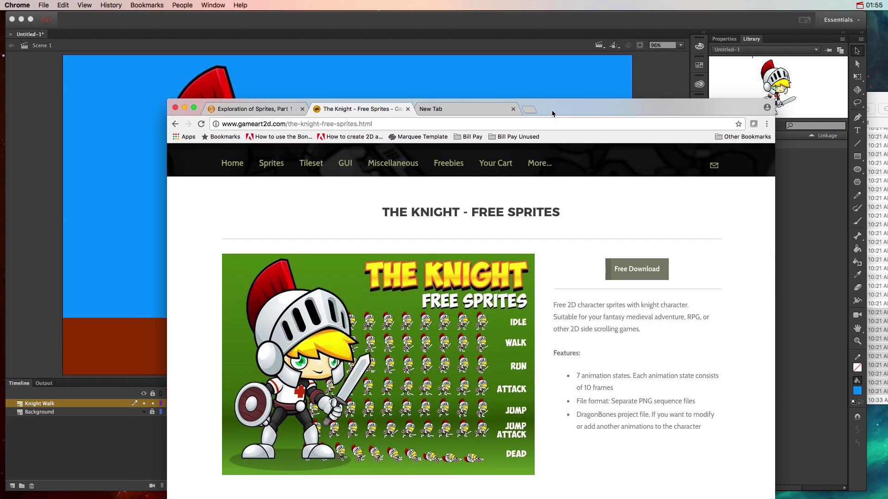
click(569, 43)
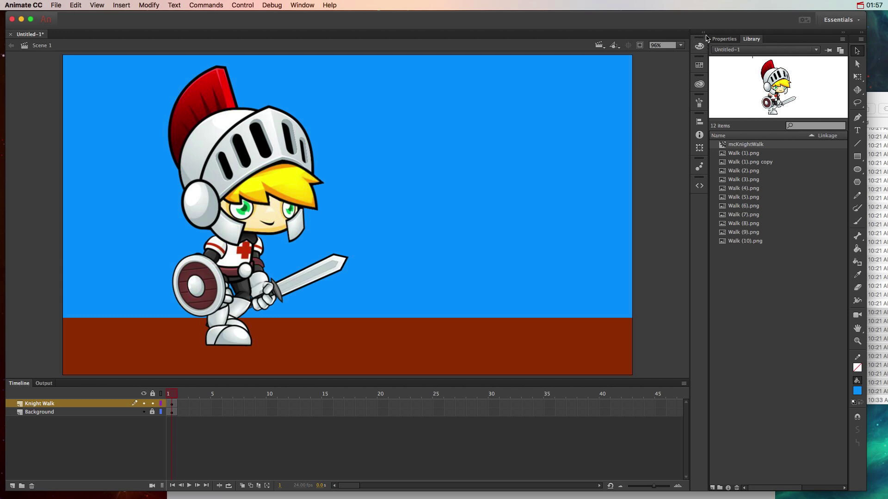
click(731, 40)
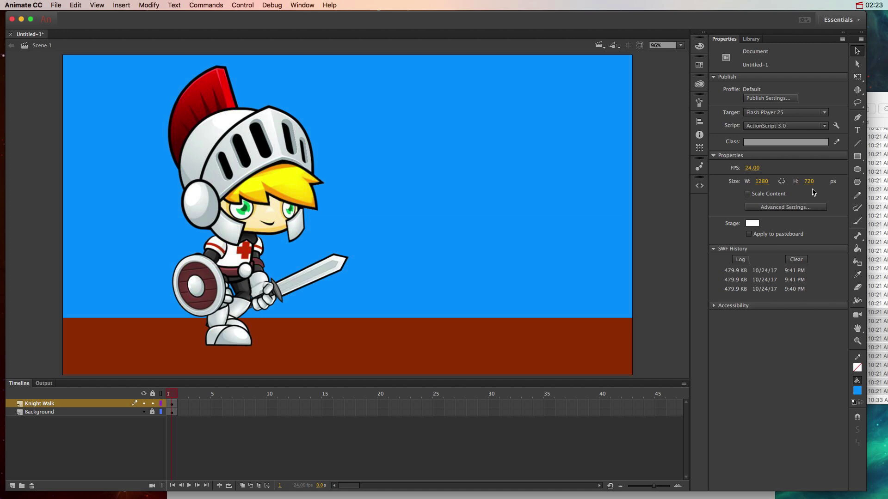
click(61, 413)
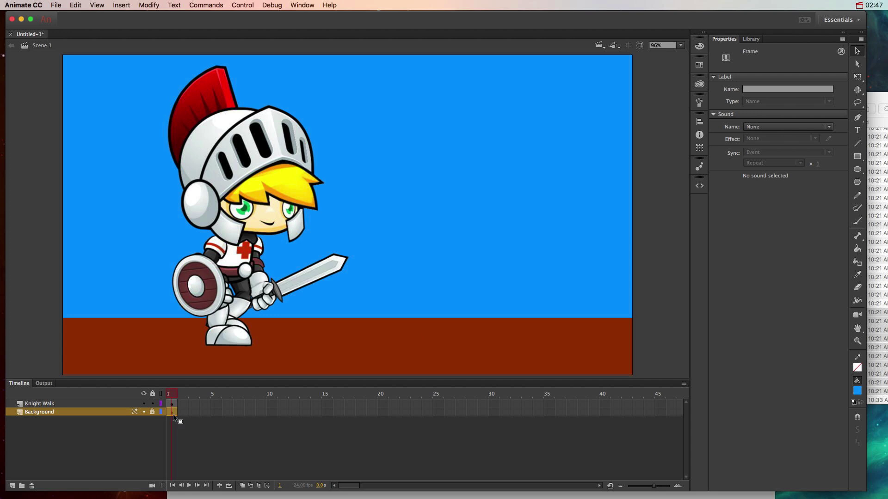
- With Knight Walk selected, test the movie and move the SWF playback window into view
click(125, 404)
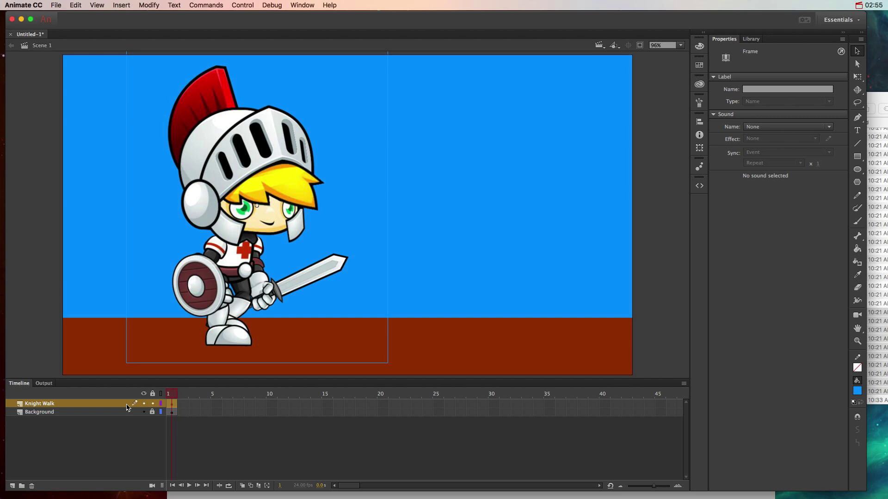
key(super+Return)
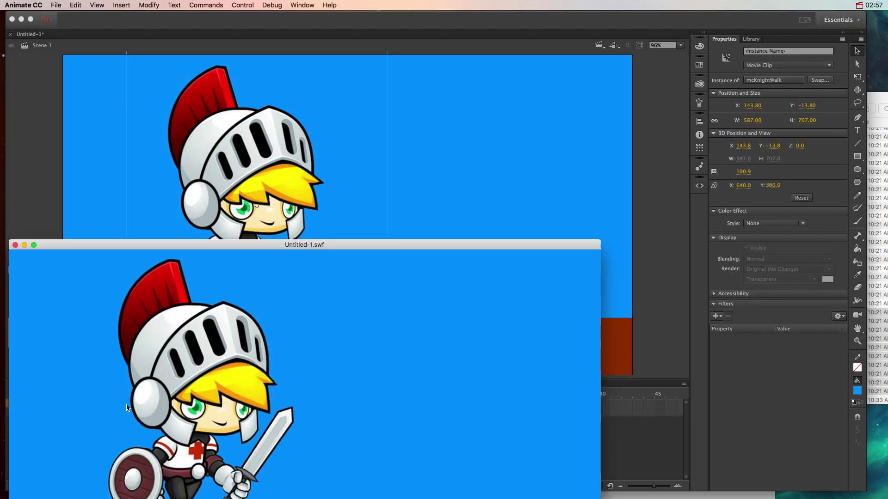
drag(378, 244, 458, 104)
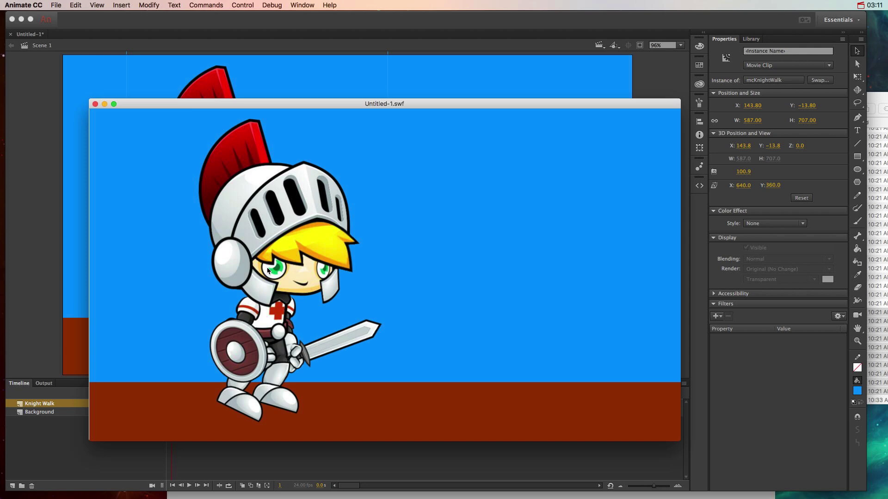
- Close the test window, enter mcKnightWalk, and inspect Walk (1)–(5) at frames 1–9
click(95, 103)
double_click(241, 243)
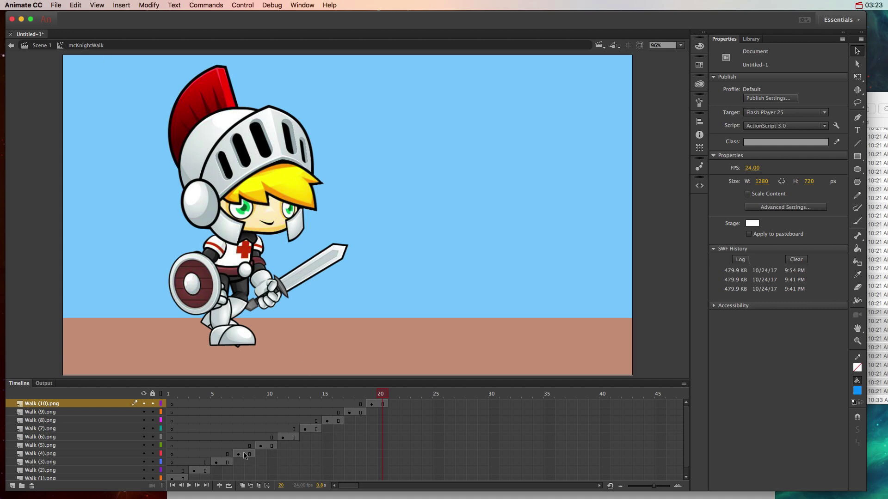
click(173, 478)
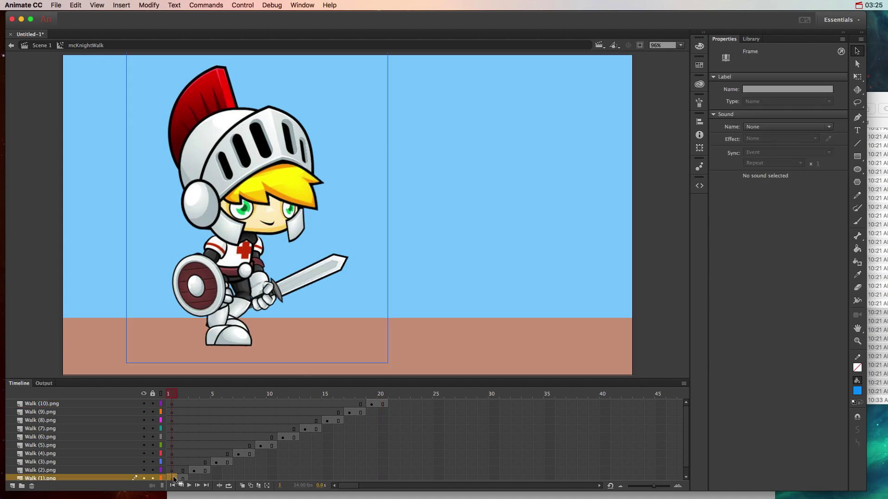
click(194, 471)
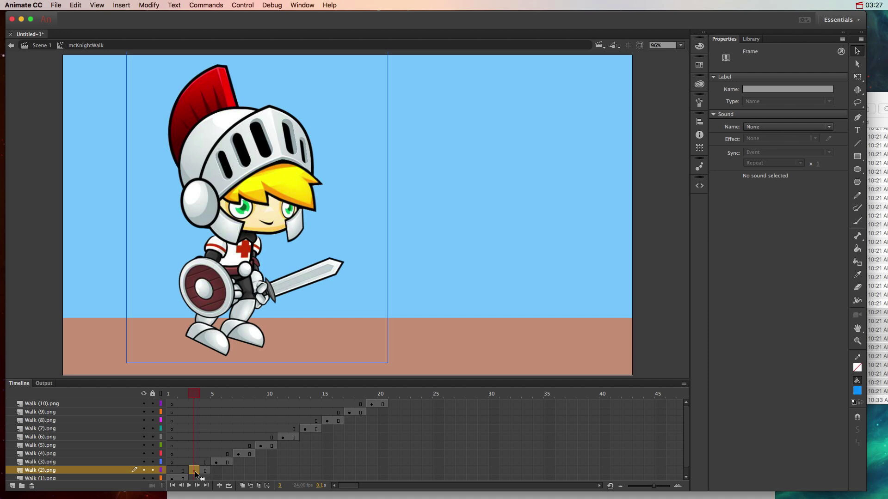
click(217, 463)
click(238, 455)
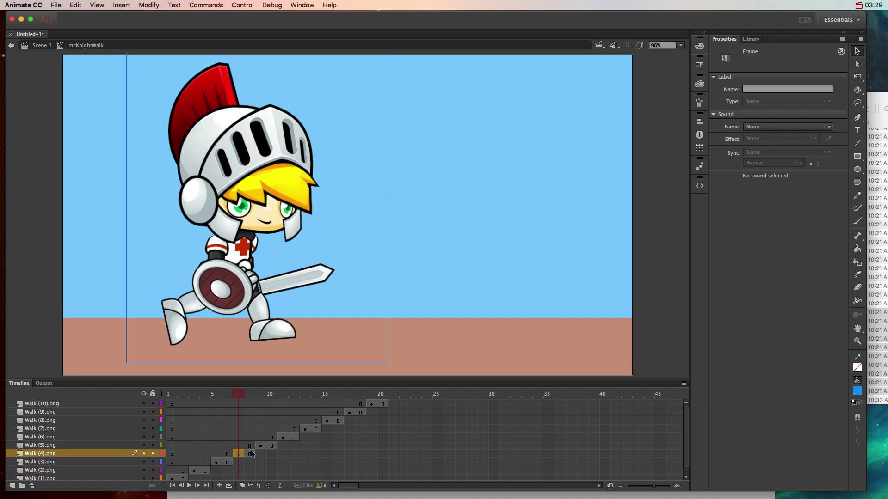
click(260, 446)
- Inspect Walk (6)–(10) at frames 11–19, rewind to frame 1, and return to Scene 1
click(282, 437)
click(304, 430)
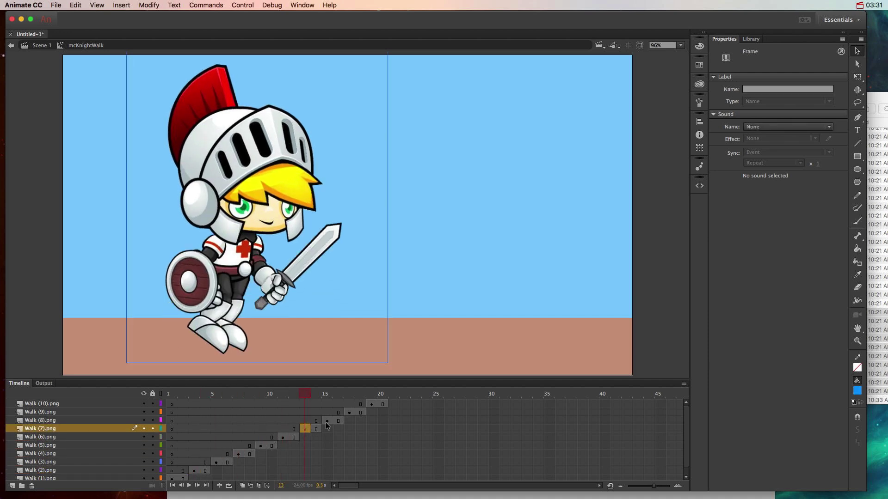
click(327, 420)
click(349, 413)
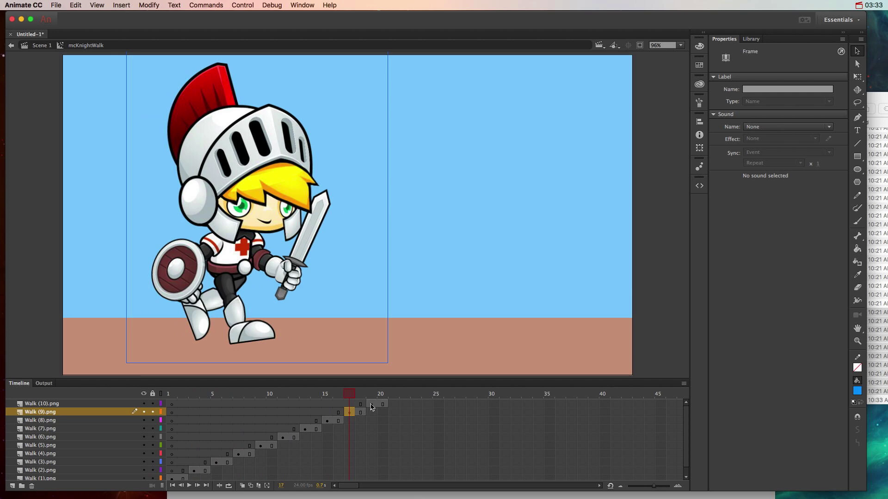
click(371, 404)
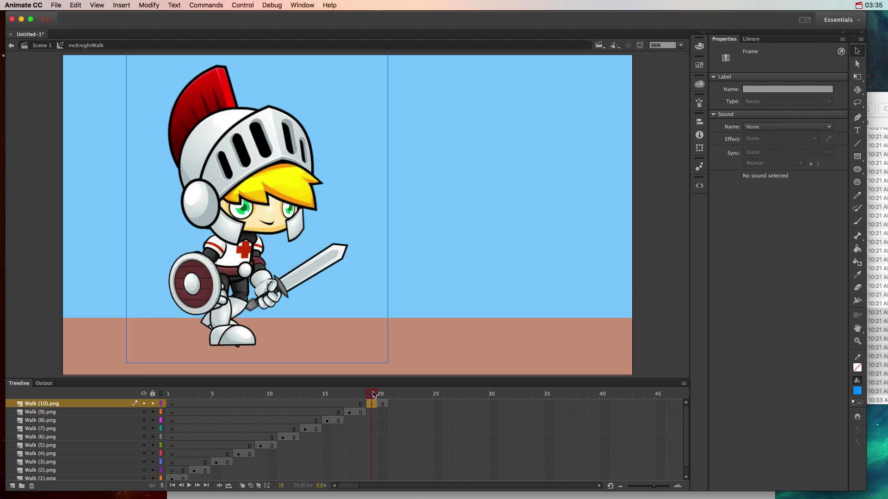
drag(371, 394, 160, 397)
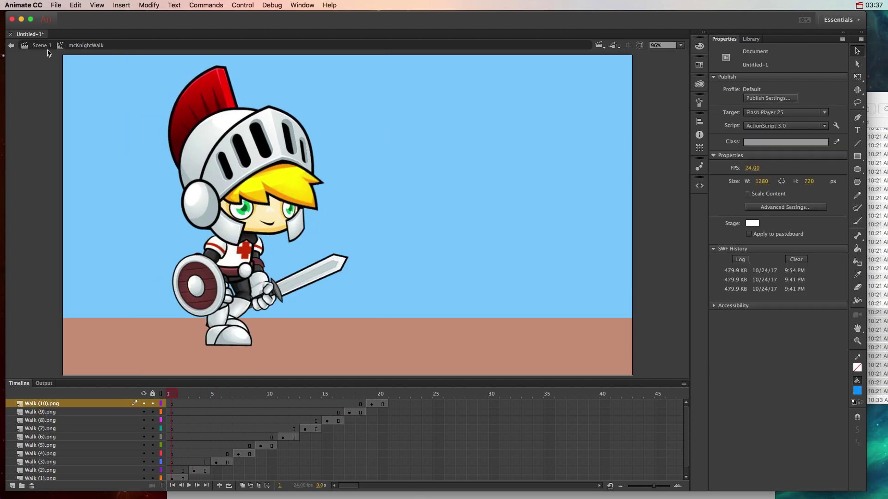
click(45, 45)
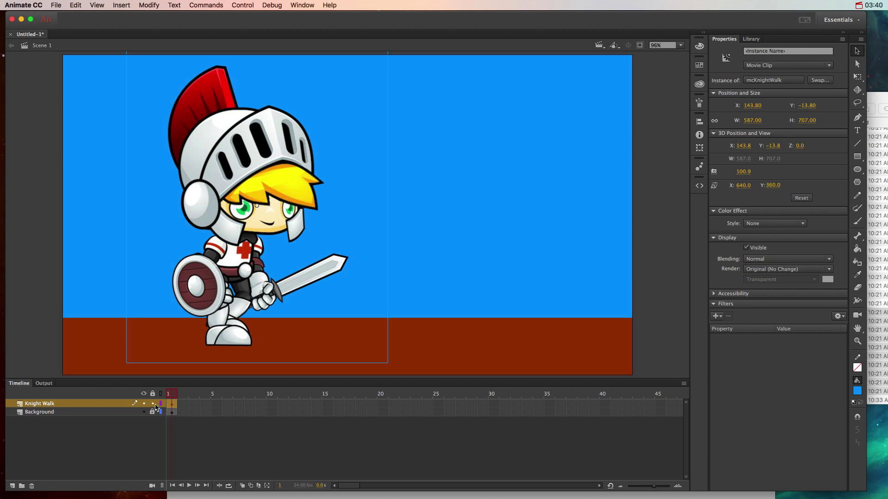
- Lock and hide Knight Walk, then add a new layer above it named 'Knight Attack'
click(153, 403)
click(144, 405)
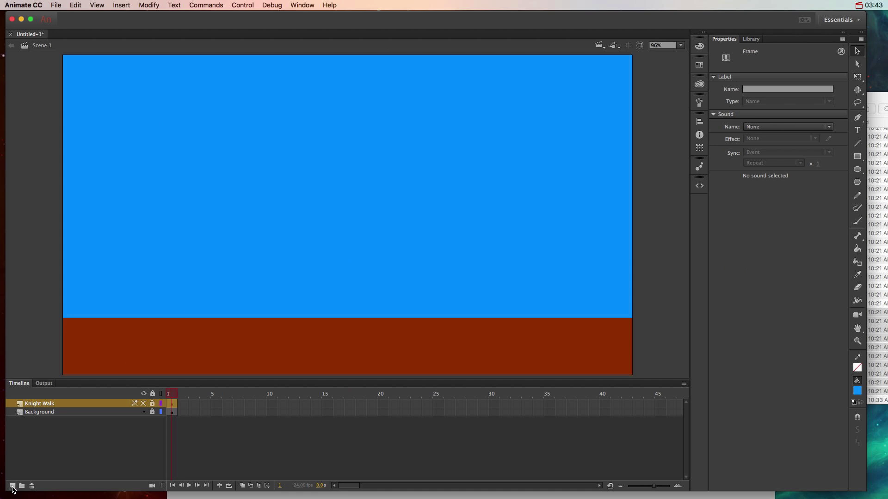
click(12, 485)
double_click(33, 404)
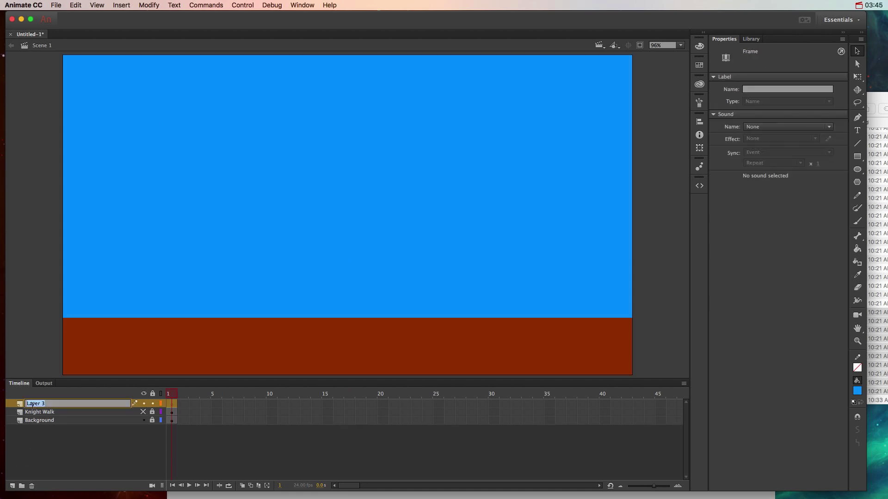
text(Knight Attack)
key(Return)
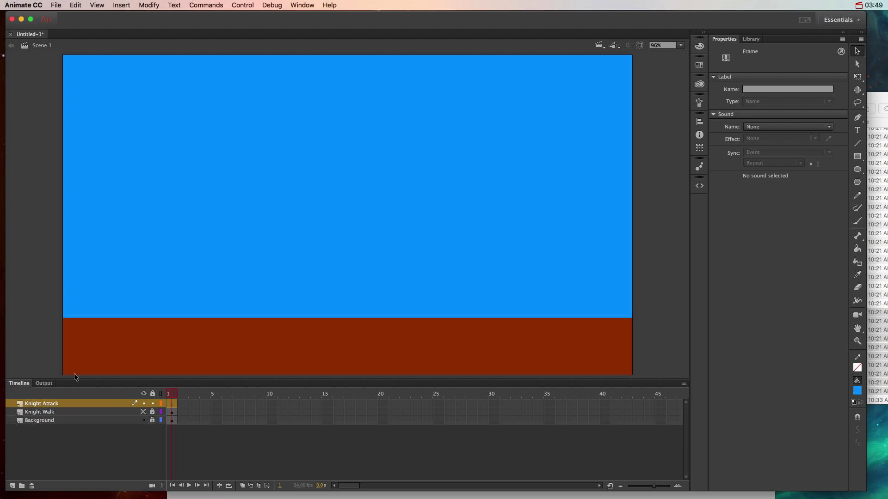
- Position the freeknight Finder window beside the stage and browse its dragonbones folder
click(881, 95)
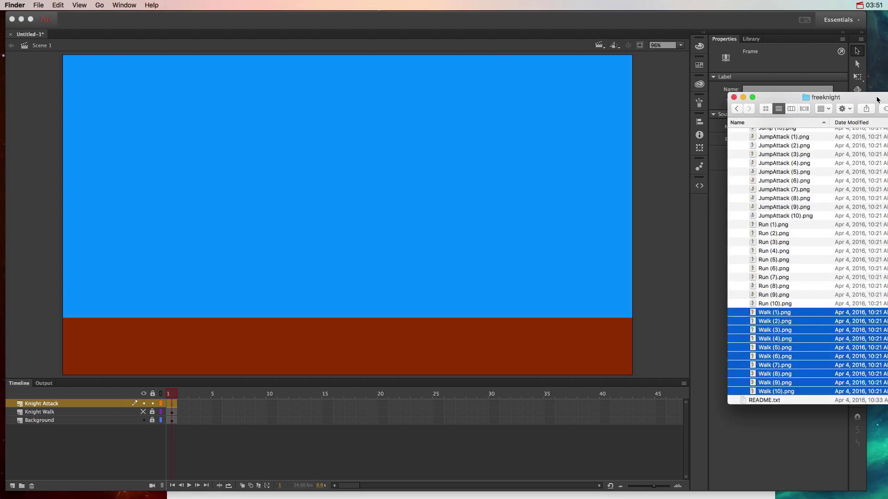
drag(870, 94, 628, 48)
scroll(579, 137, up, 15)
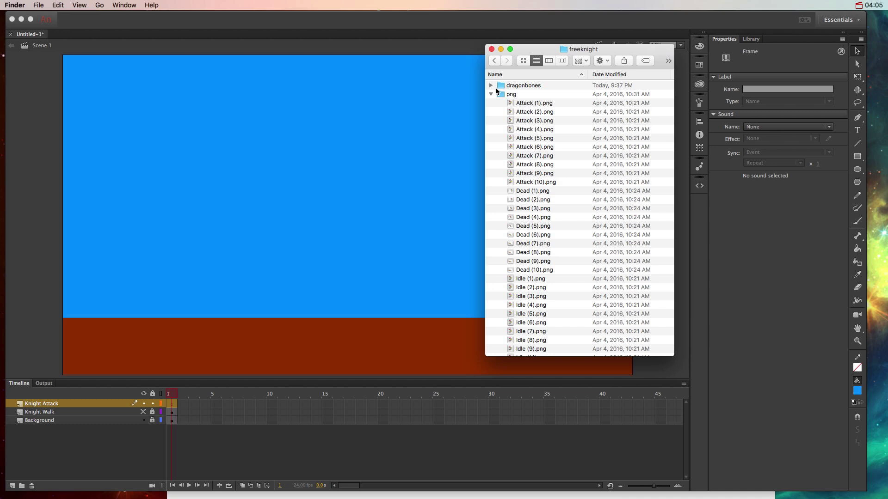
click(491, 85)
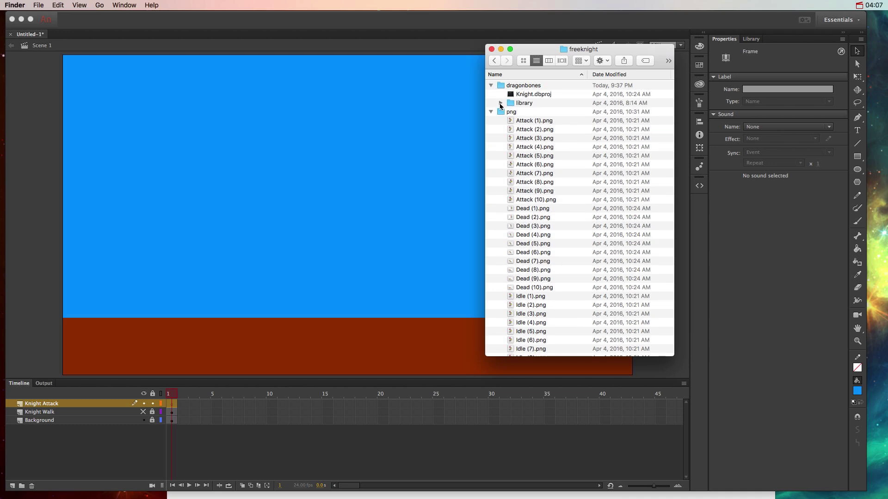
click(500, 103)
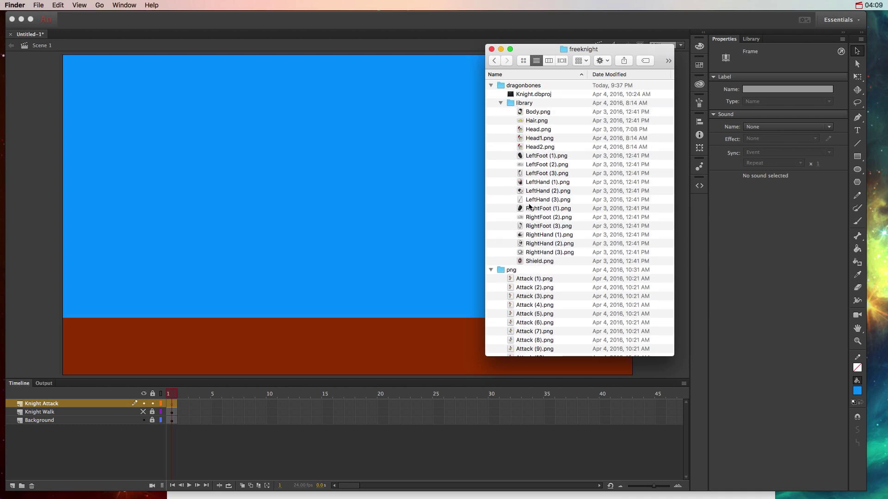
click(491, 85)
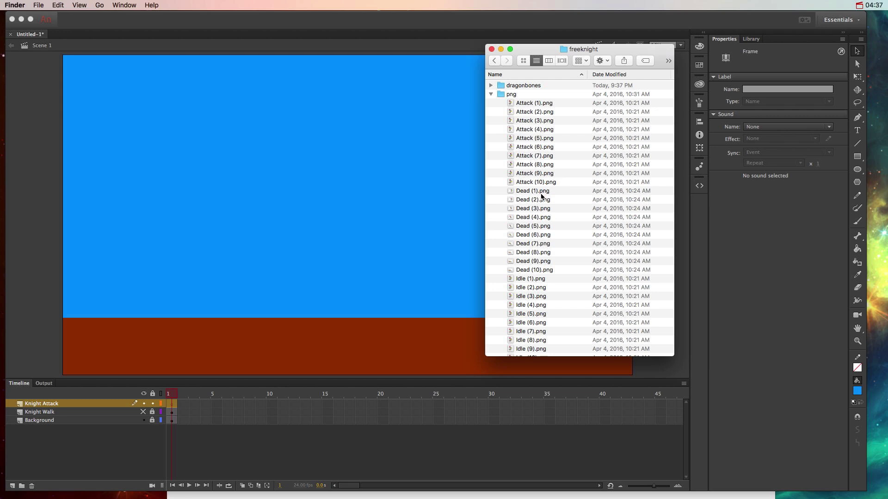
drag(548, 52, 671, 94)
scroll(660, 166, down, 1)
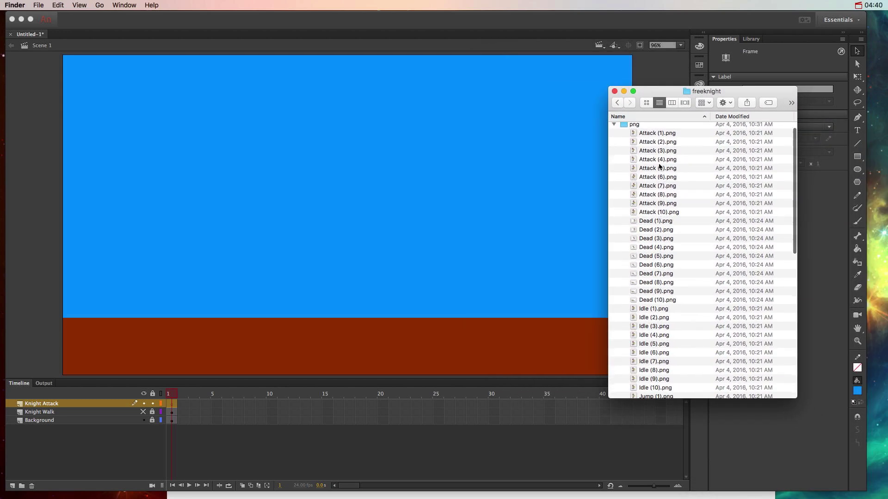
- Select Attack (1).png through Attack (10).png and drag them onto the Animate stage
click(649, 134)
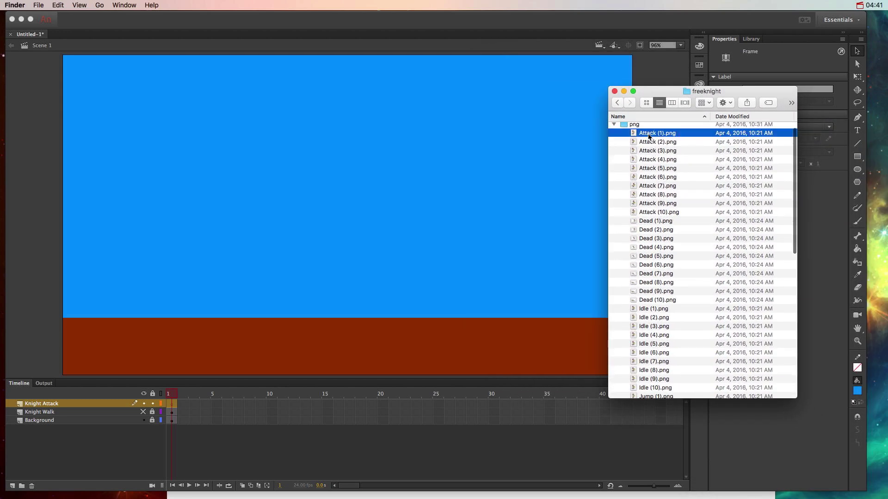
shift+click(653, 214)
drag(643, 92, 856, 119)
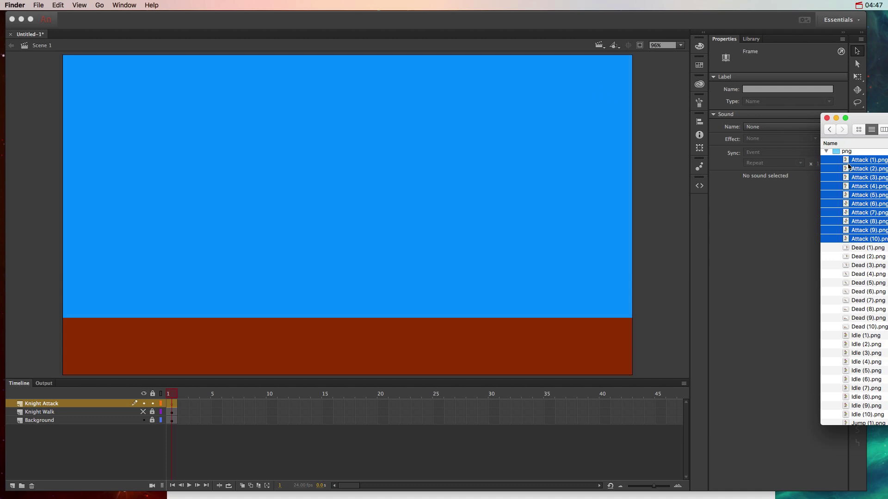
drag(847, 162, 307, 178)
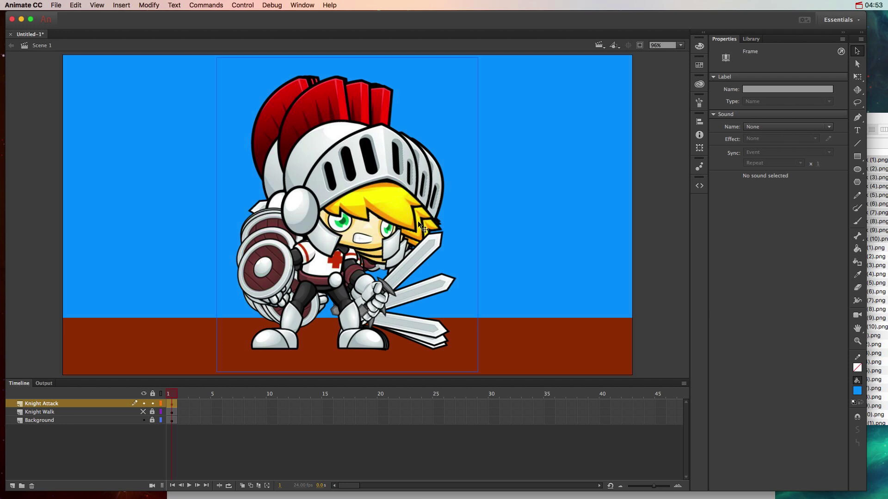
click(56, 5)
mouse_move(116, 125)
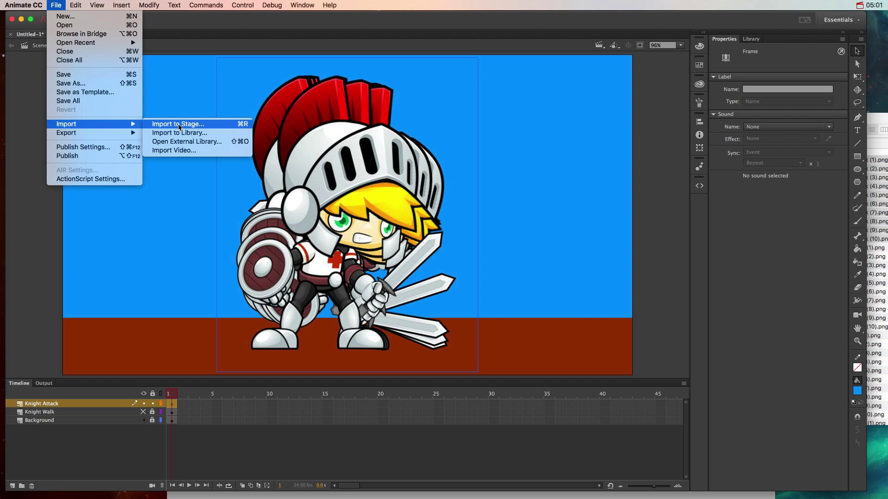
click(636, 126)
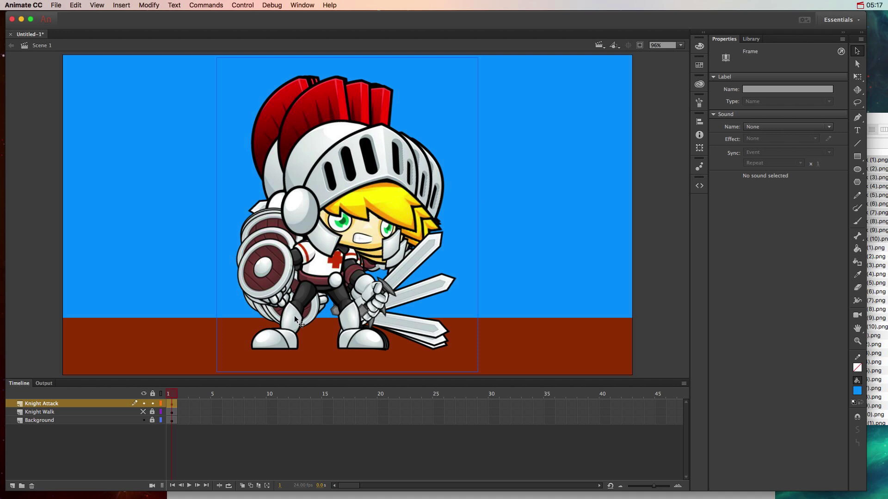
click(27, 145)
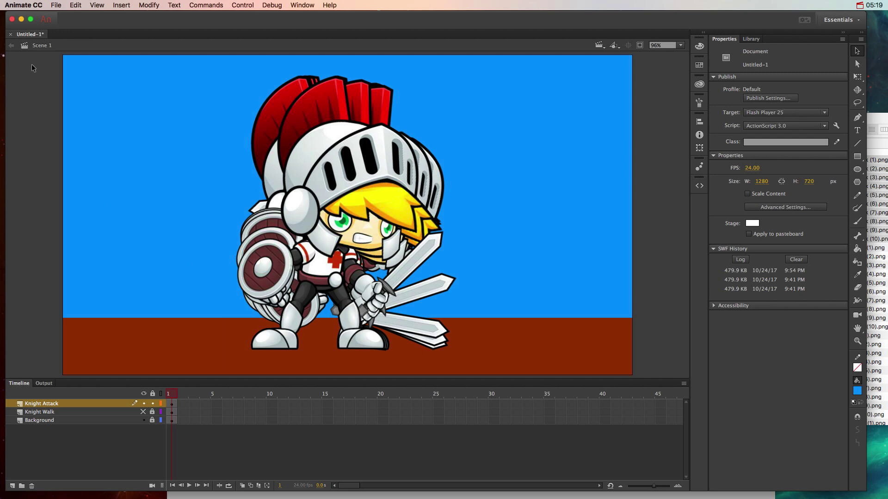
drag(39, 64, 543, 354)
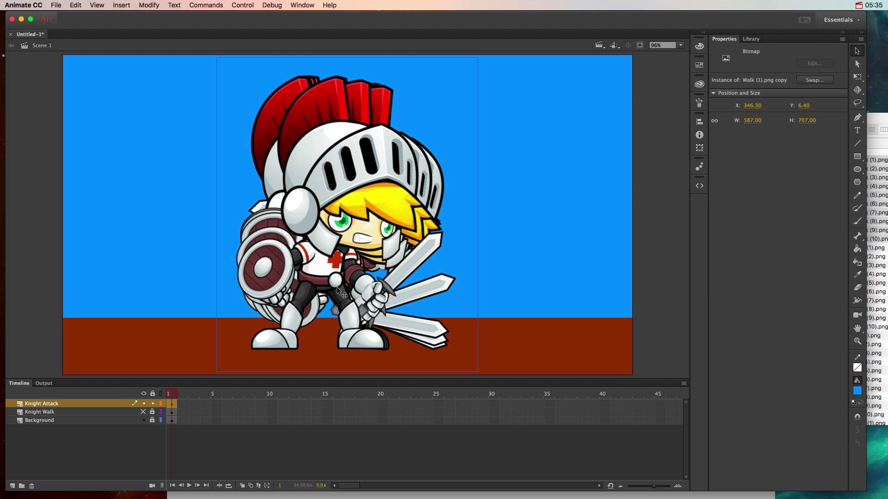
click(29, 130)
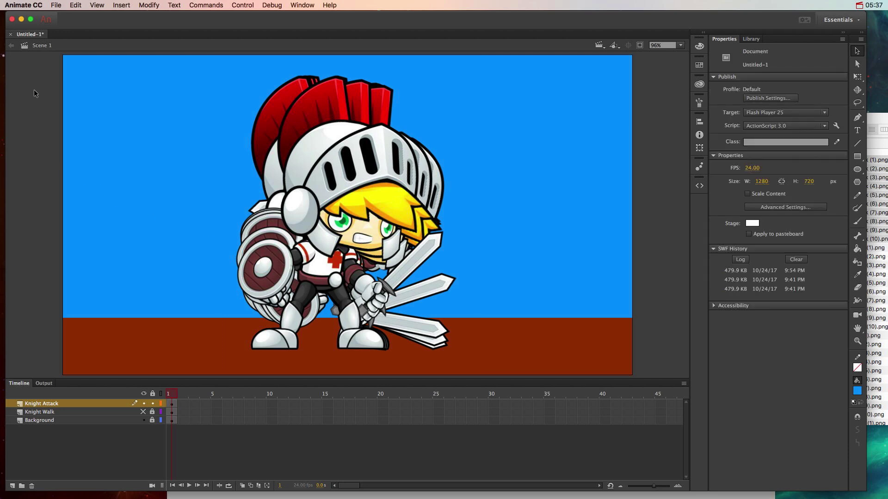
drag(35, 85, 567, 353)
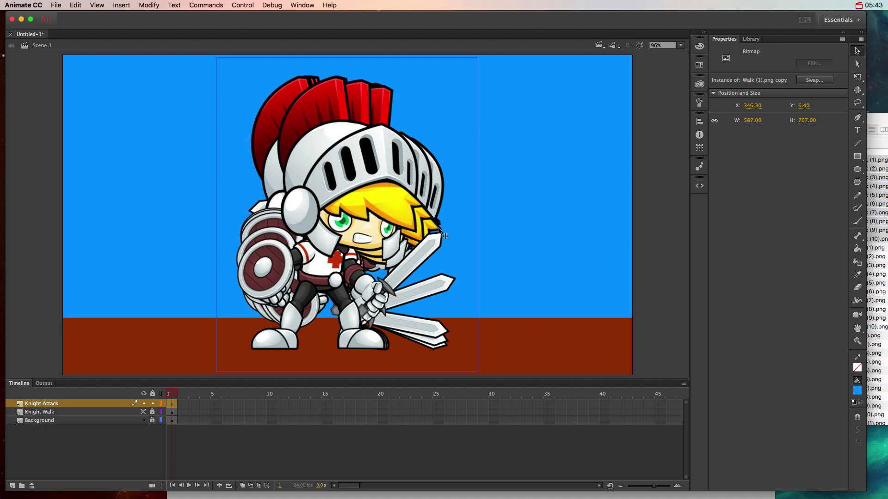
- Convert the attack images to a Movie Clip symbol named mcKnightAttack and enter it for editing
click(149, 5)
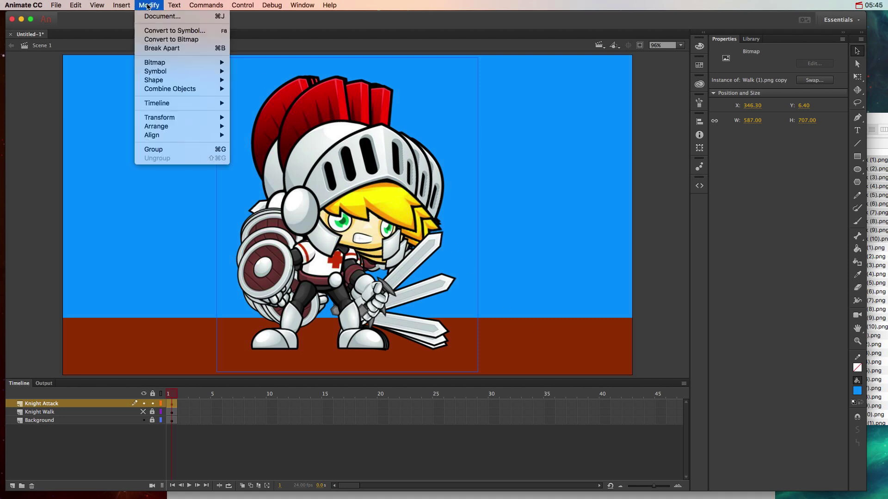
click(163, 34)
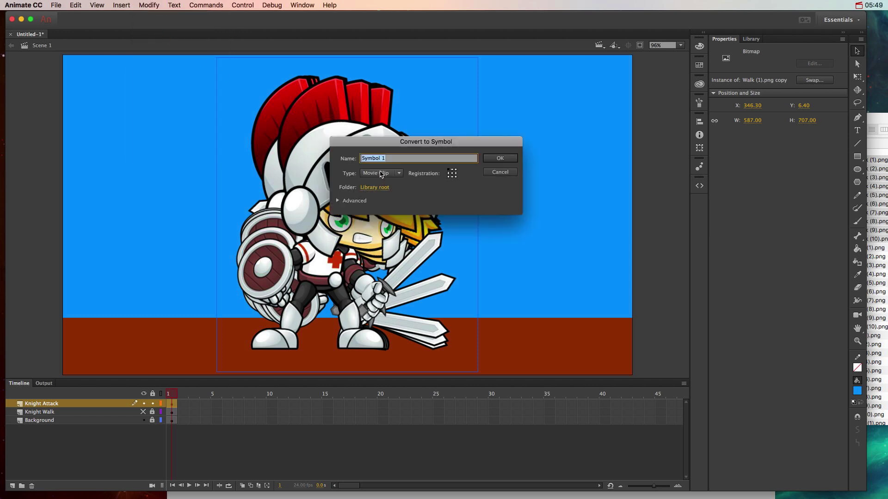
text(mcKnightAttack)
key(Return)
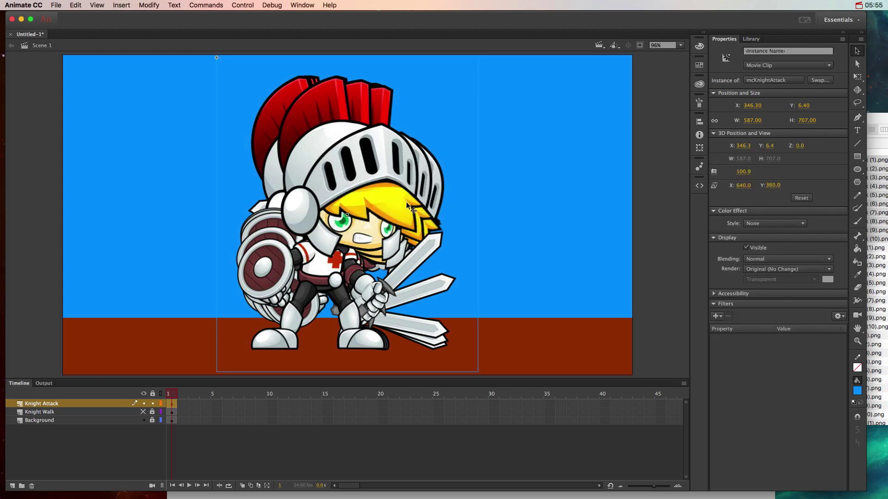
double_click(339, 163)
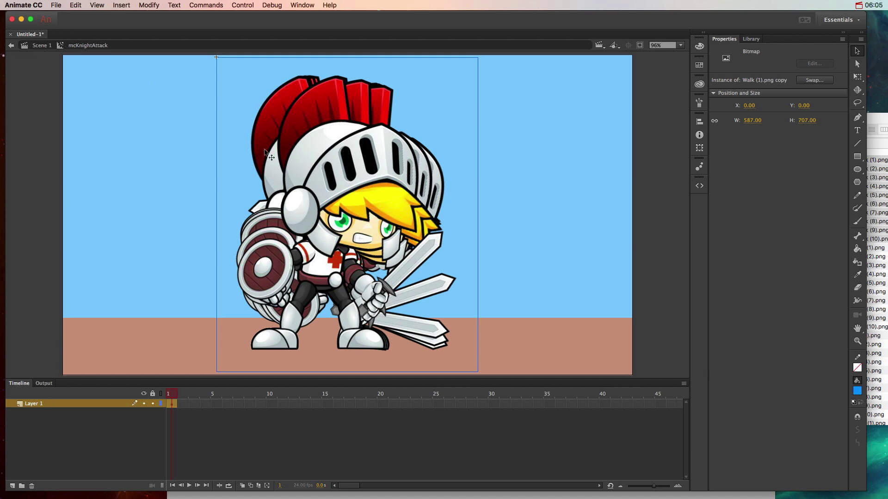
- Distribute the attack images to separate layers, delete the empty Layer 1, and select Attack (2)
drag(39, 78, 577, 368)
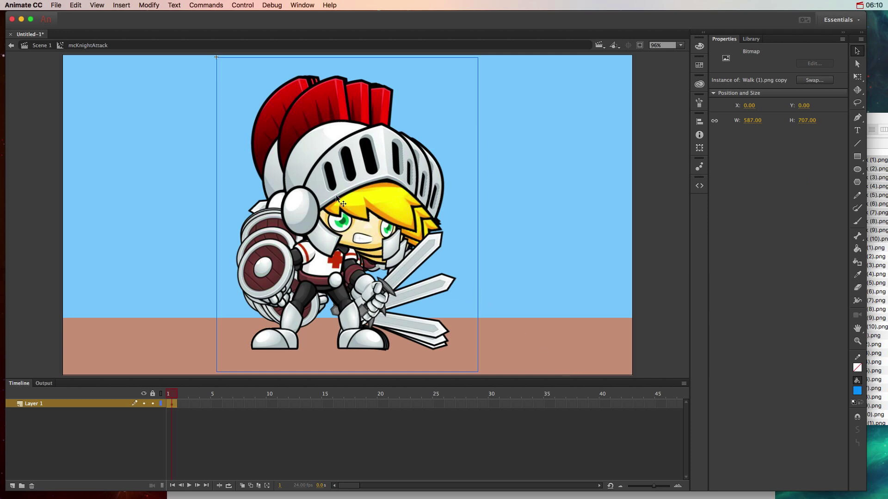
right_click(331, 193)
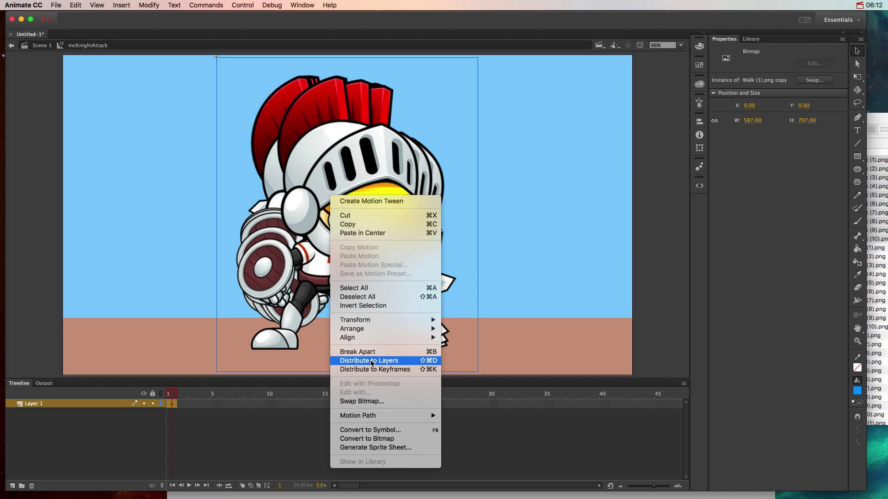
click(371, 362)
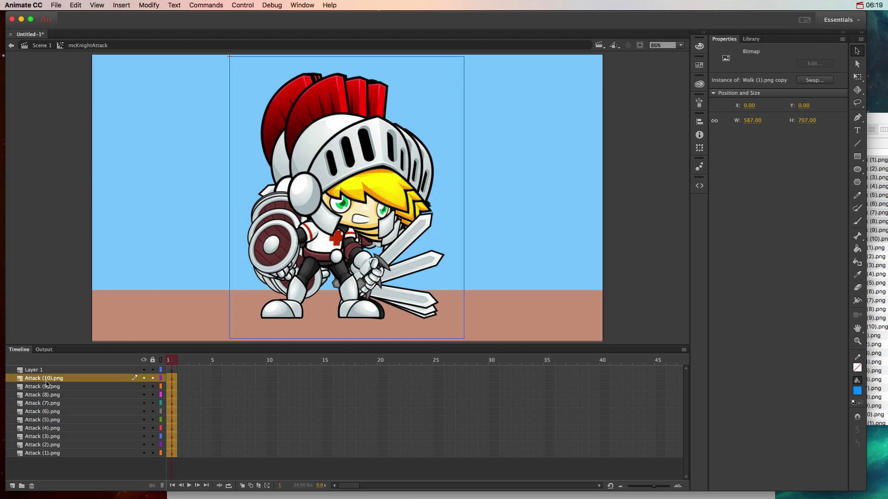
click(40, 372)
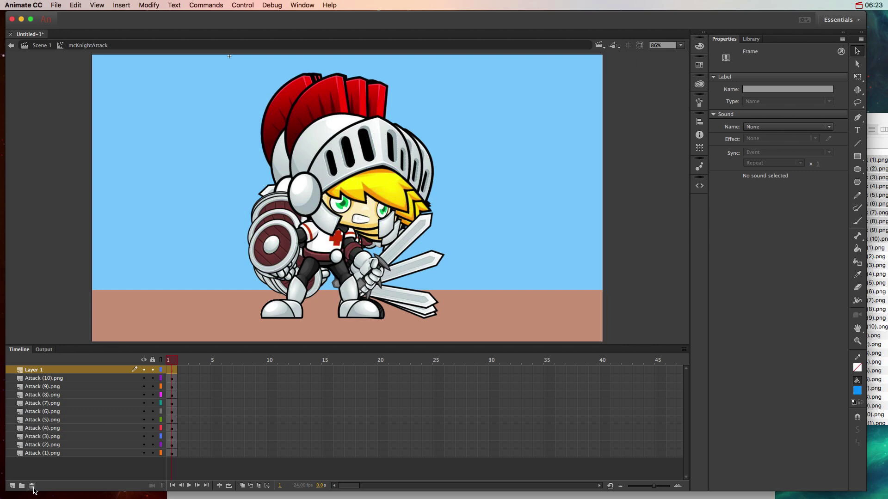
click(32, 486)
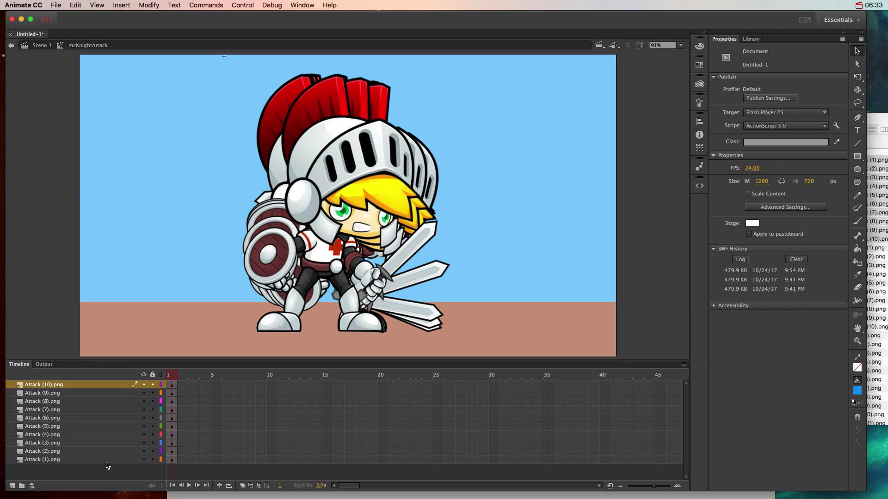
click(172, 452)
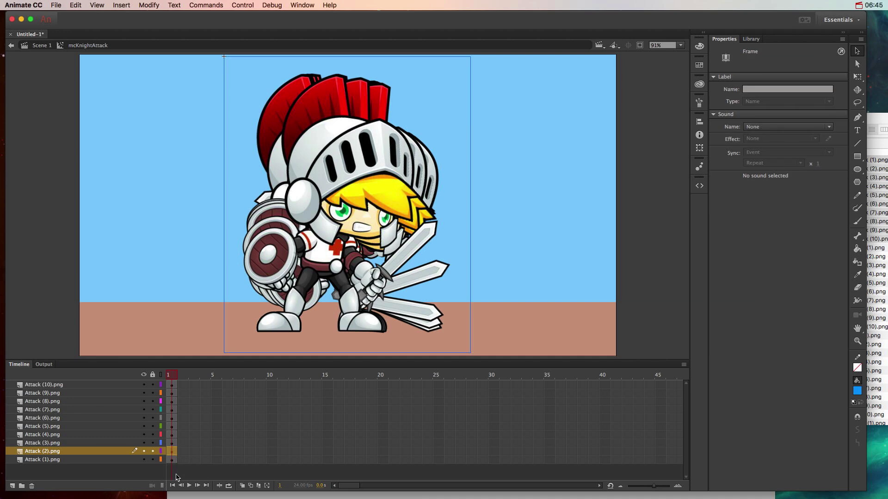
- Move the Attack (2), (3) and (4) keyframes to frames 2, 3 and 4
drag(175, 460, 173, 451)
drag(184, 452, 185, 452)
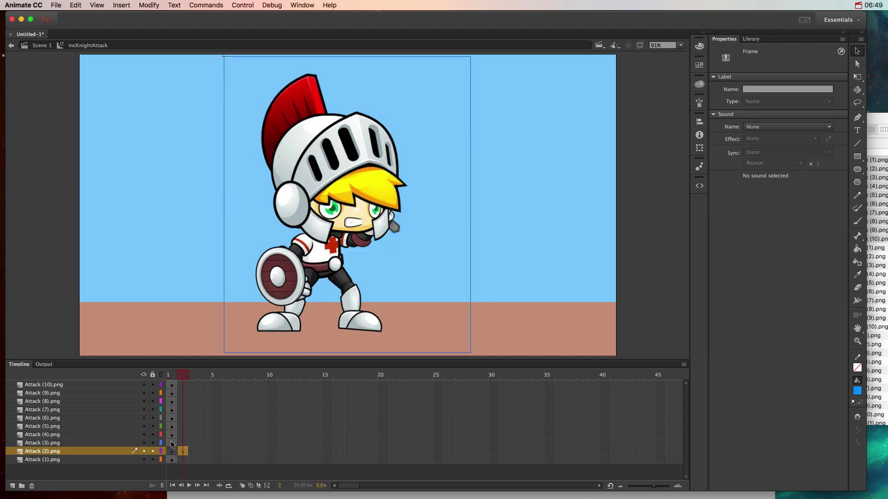
click(171, 443)
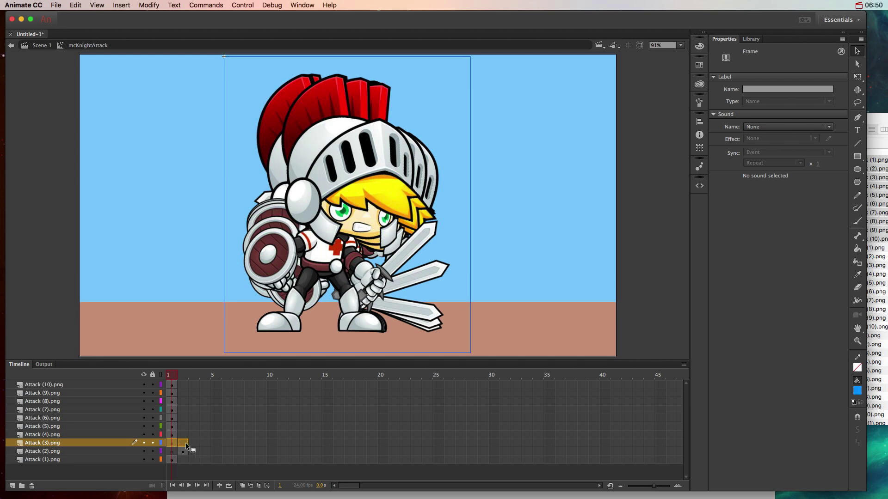
drag(185, 443, 194, 445)
drag(193, 442, 194, 443)
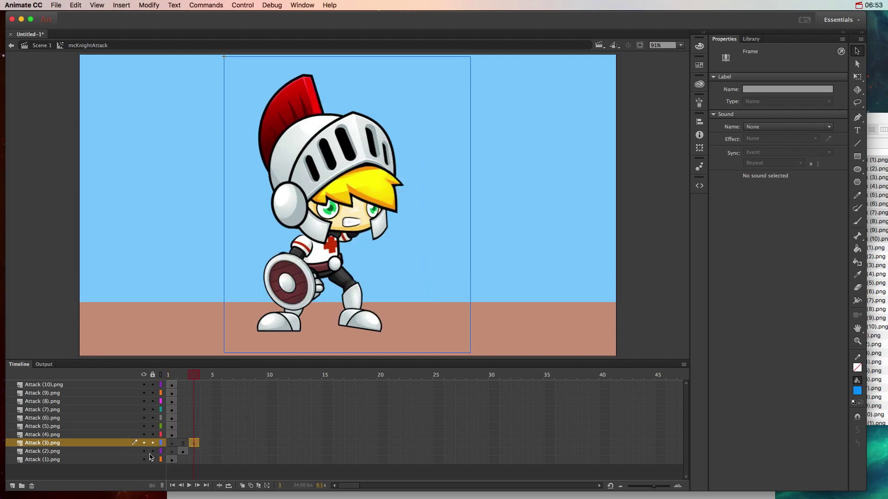
click(172, 435)
drag(201, 432, 224, 418)
- Move the Attack (5)–(10) keyframes to frames 5–10, then return to Scene 1
click(172, 425)
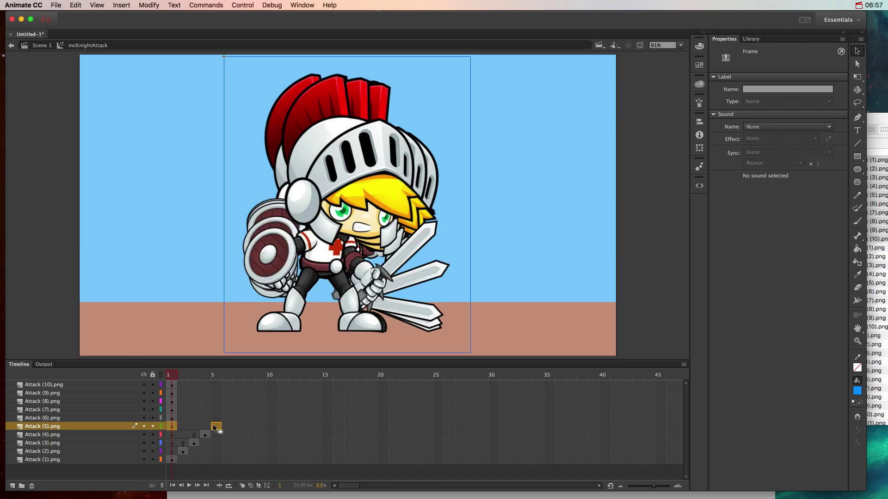
click(173, 419)
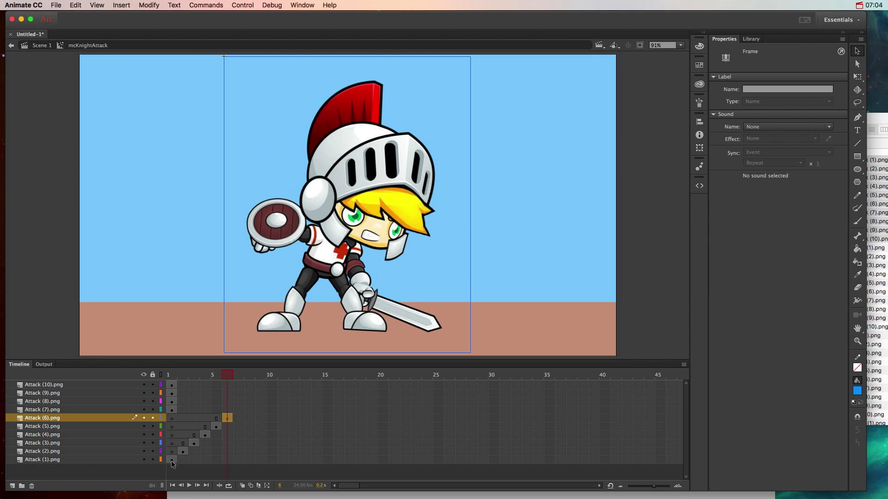
click(173, 410)
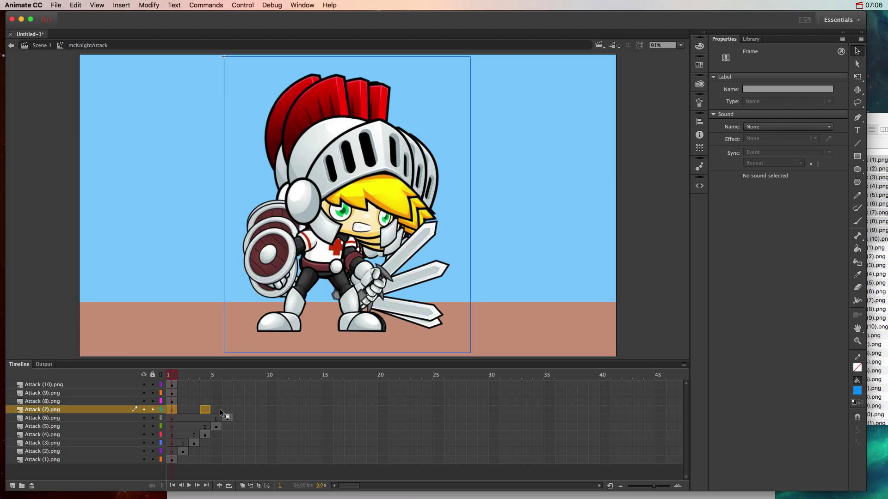
drag(220, 409, 232, 409)
drag(173, 400, 249, 405)
click(173, 393)
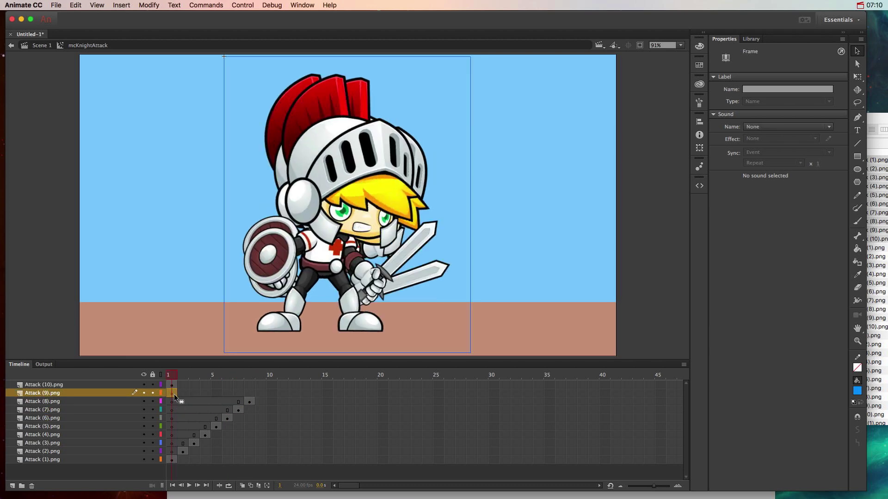
drag(174, 393, 257, 394)
drag(174, 386, 173, 385)
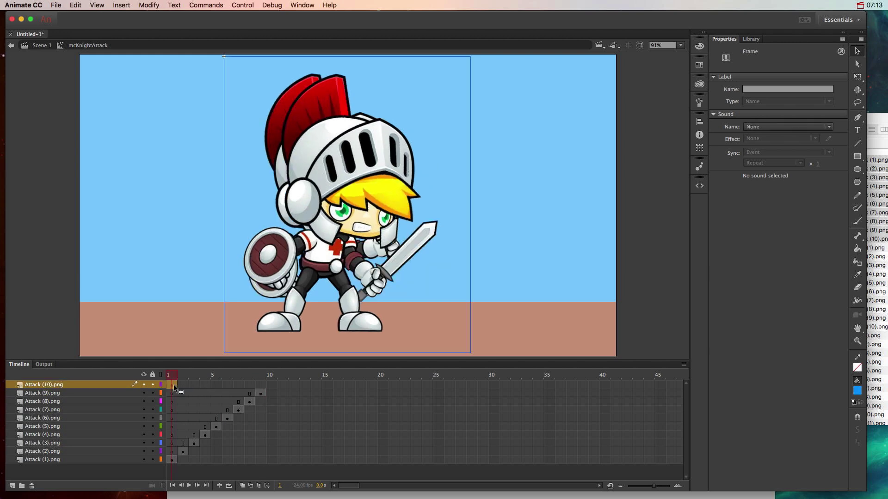
drag(265, 387, 271, 389)
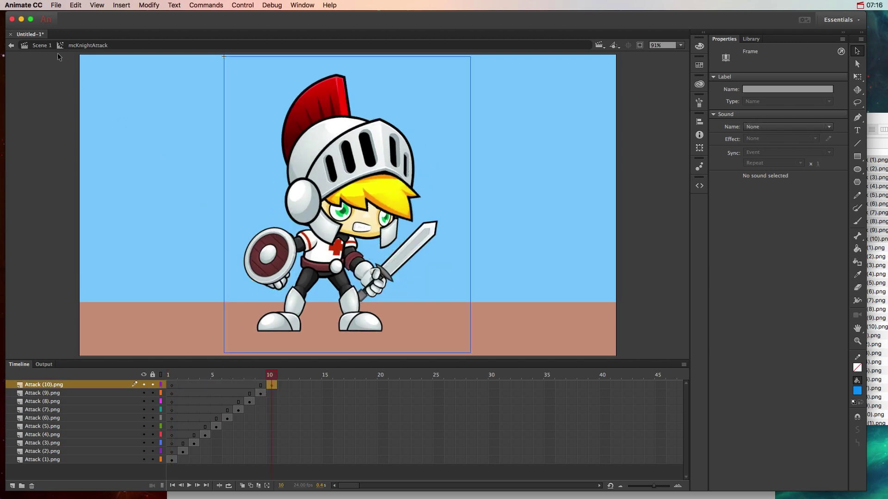
click(45, 46)
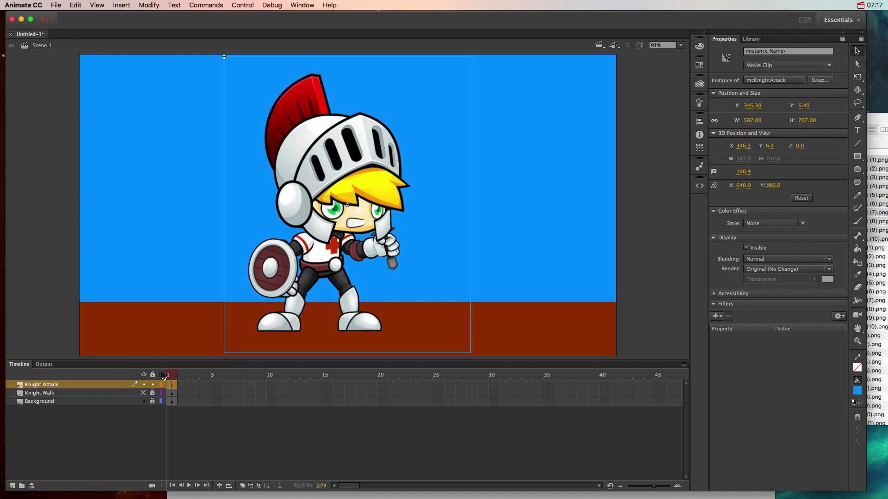
- Unhide Knight Walk, place the attacking knight right of the walker, and test-play both clips
click(139, 394)
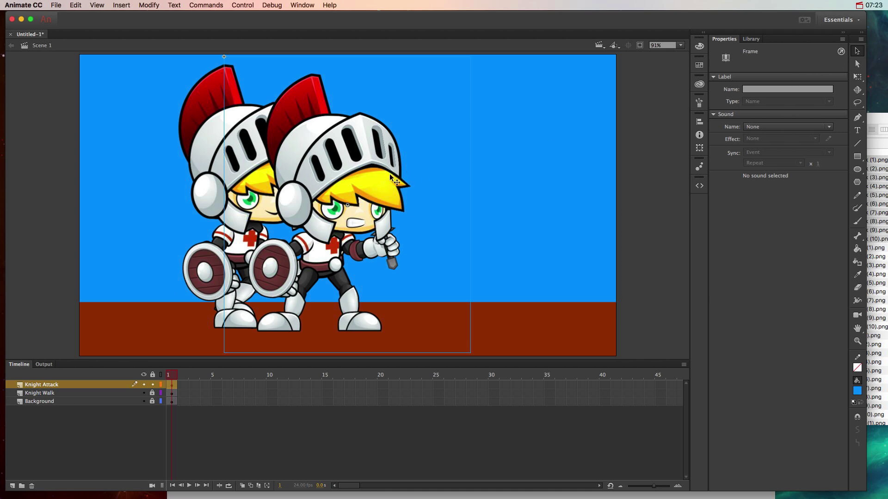
drag(387, 177, 517, 176)
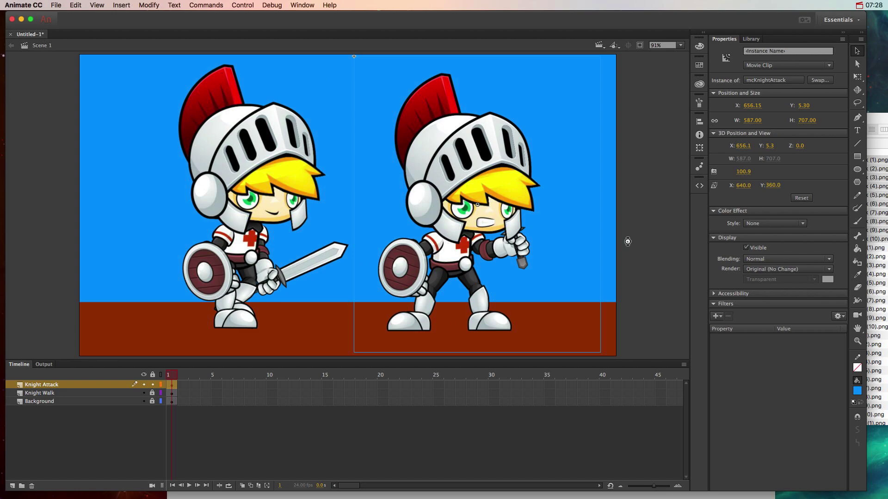
key(super+Return)
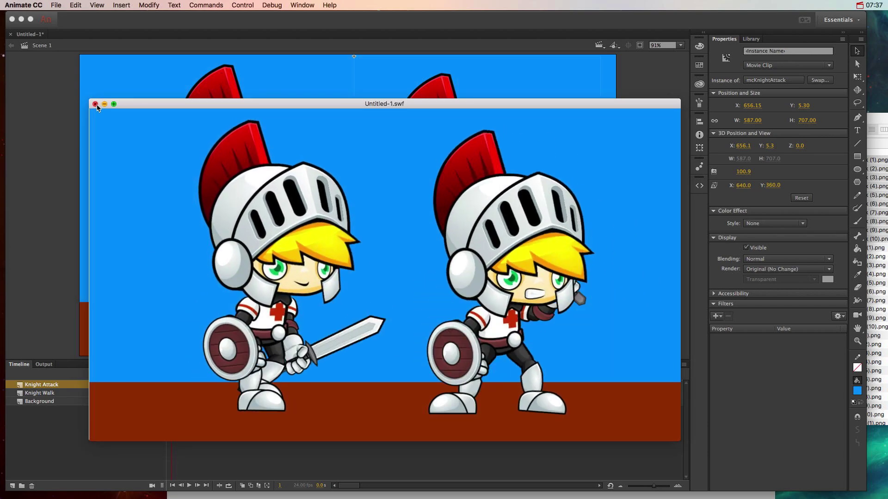
click(96, 104)
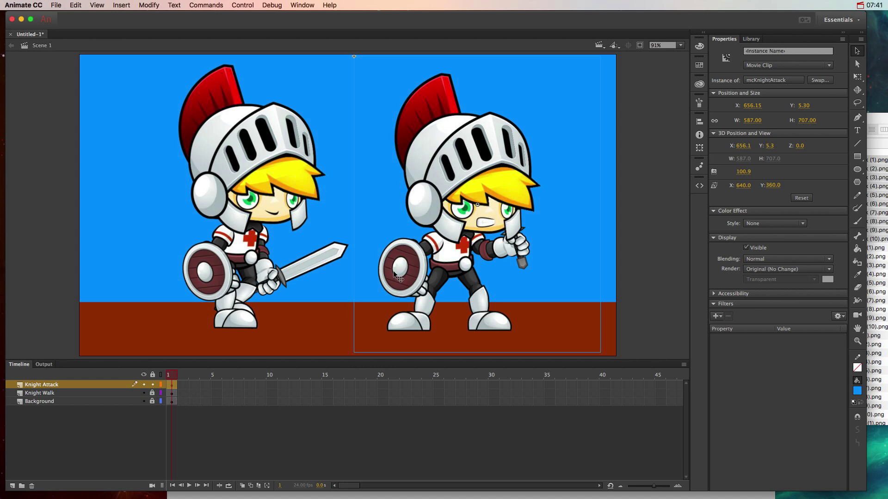
click(256, 200)
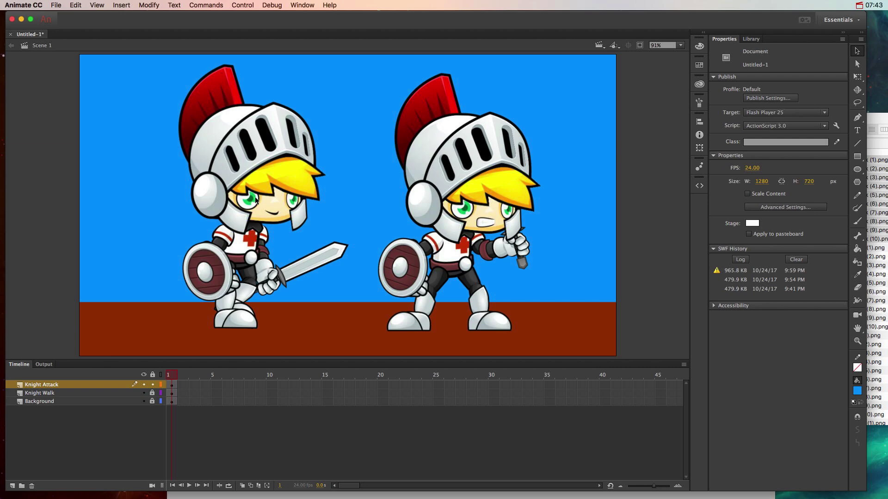
- Check the pose spacing on frames 1–4 of mcKnightWalk, then select the attacking knight in Scene 1
click(153, 393)
double_click(256, 200)
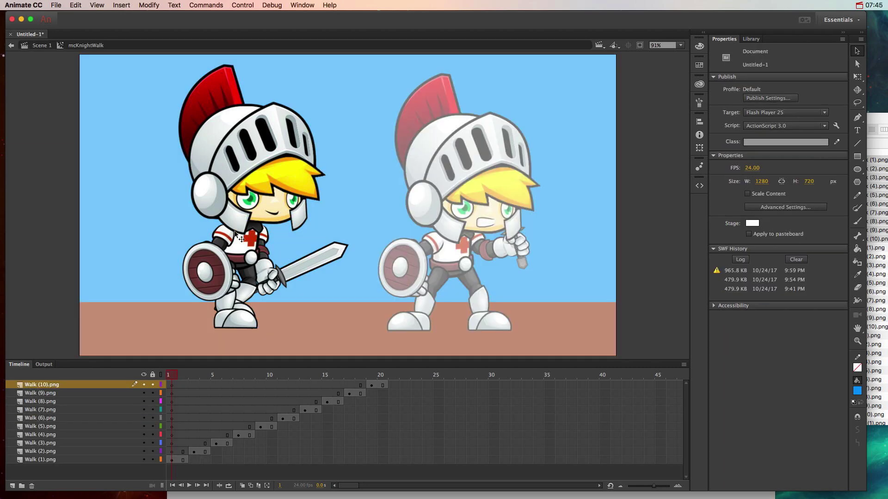
click(173, 460)
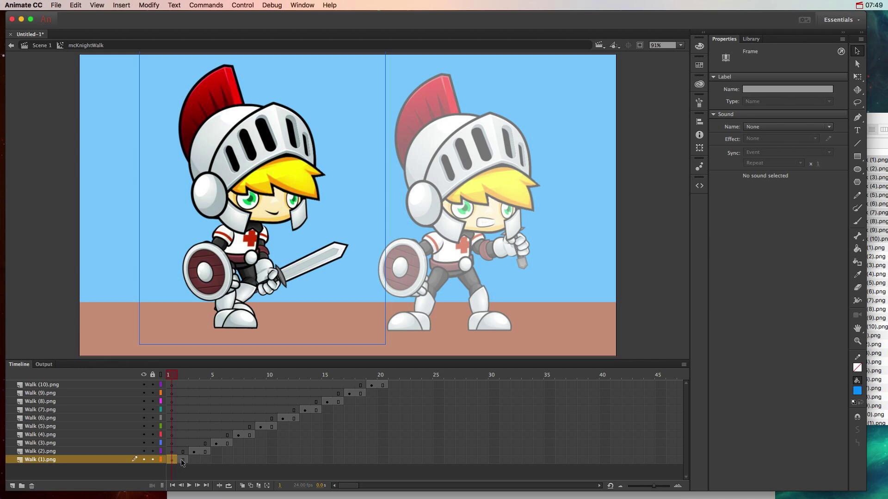
click(180, 459)
click(194, 452)
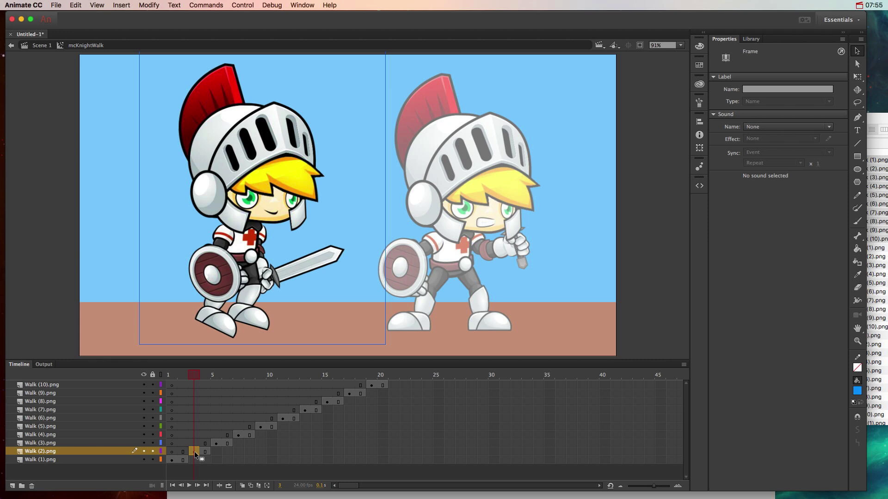
click(204, 451)
click(41, 49)
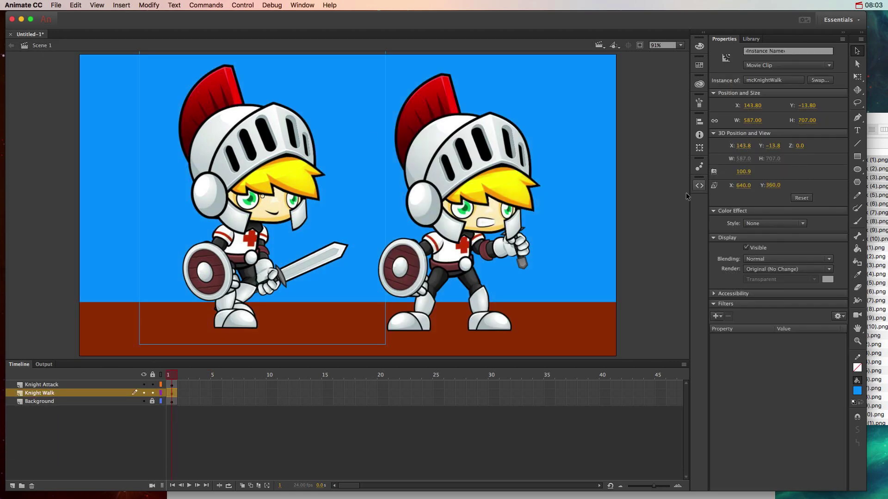
click(494, 202)
- In mcKnightAttack, move the Attack (2)–(10) keyframes to frames 3, 5, 7 … 19
double_click(478, 189)
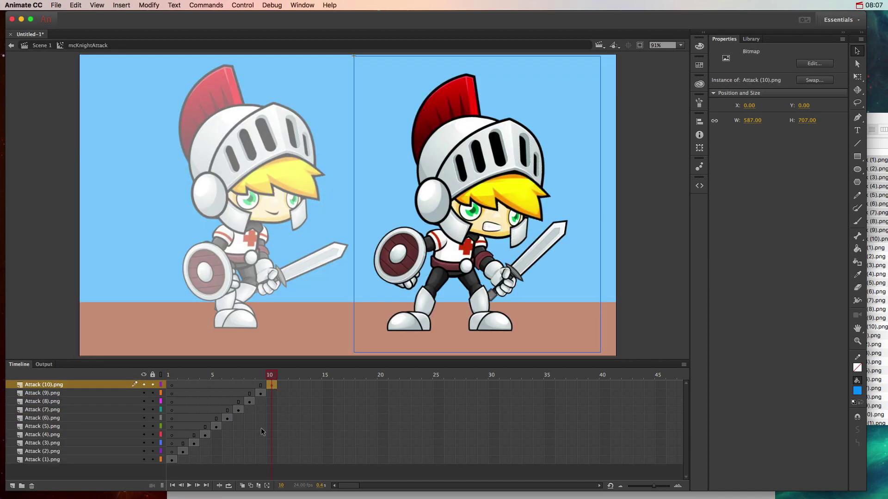
click(184, 452)
drag(185, 450, 260, 426)
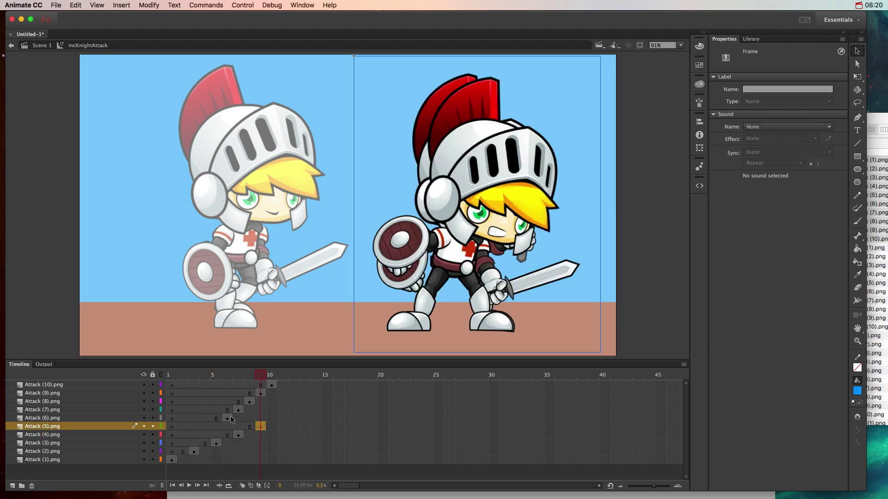
click(227, 419)
drag(274, 419, 301, 409)
click(240, 409)
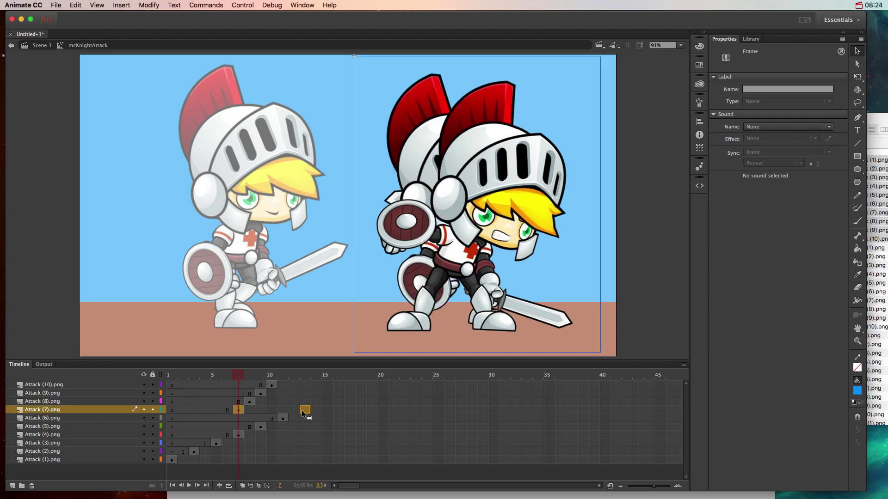
click(250, 401)
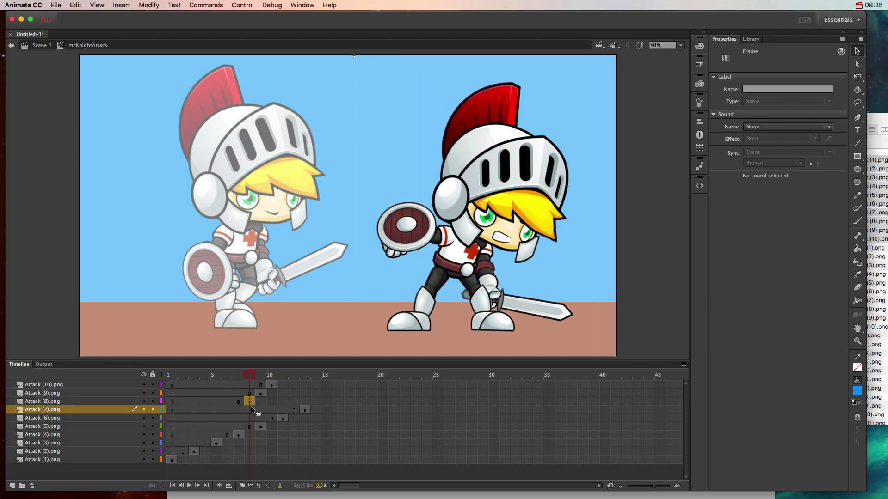
drag(251, 406, 278, 404)
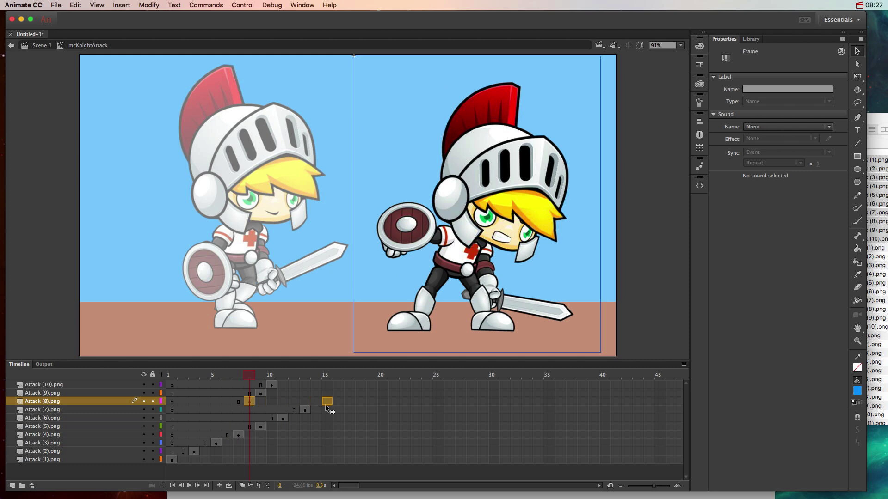
drag(325, 404, 349, 395)
click(261, 393)
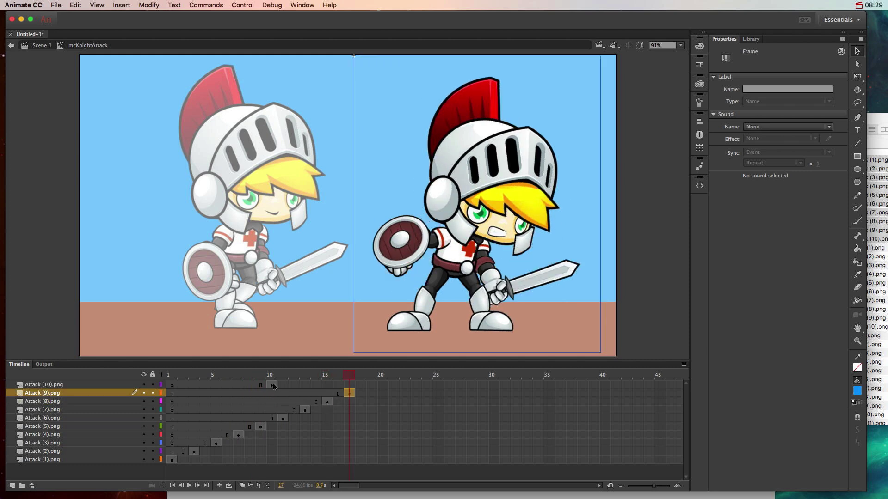
click(273, 384)
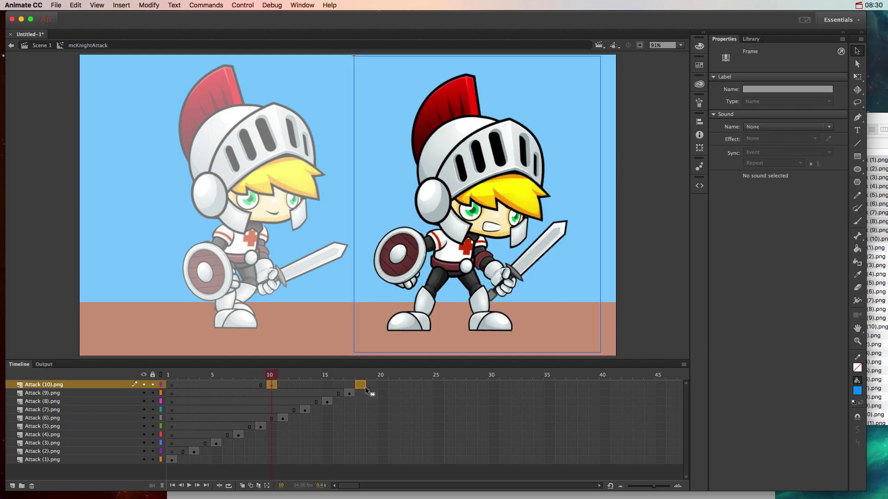
drag(365, 387, 371, 387)
key(super+Return)
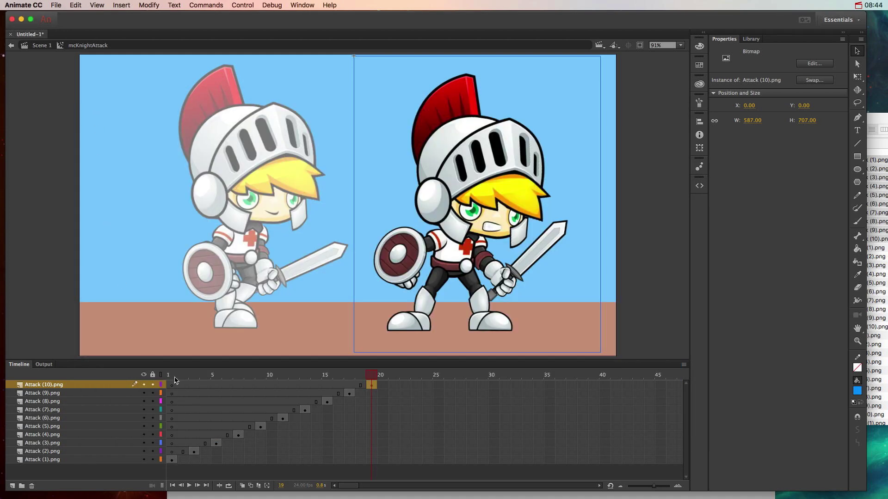
click(172, 377)
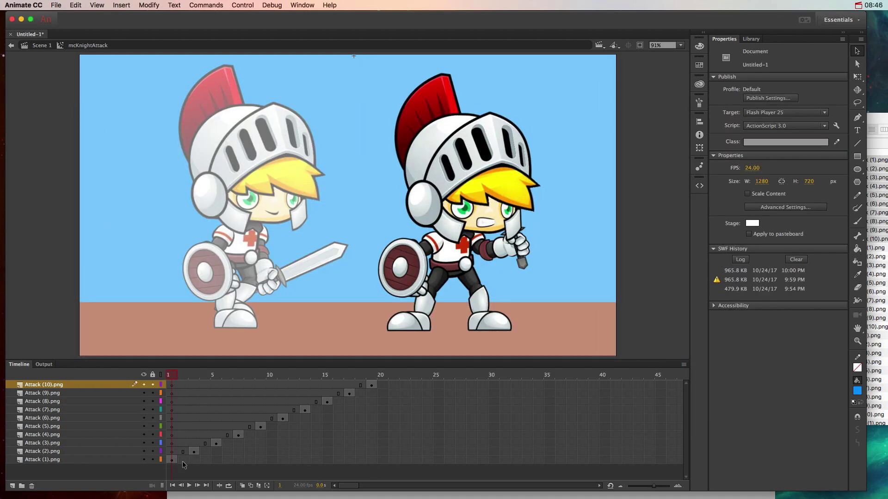
drag(177, 378, 193, 389)
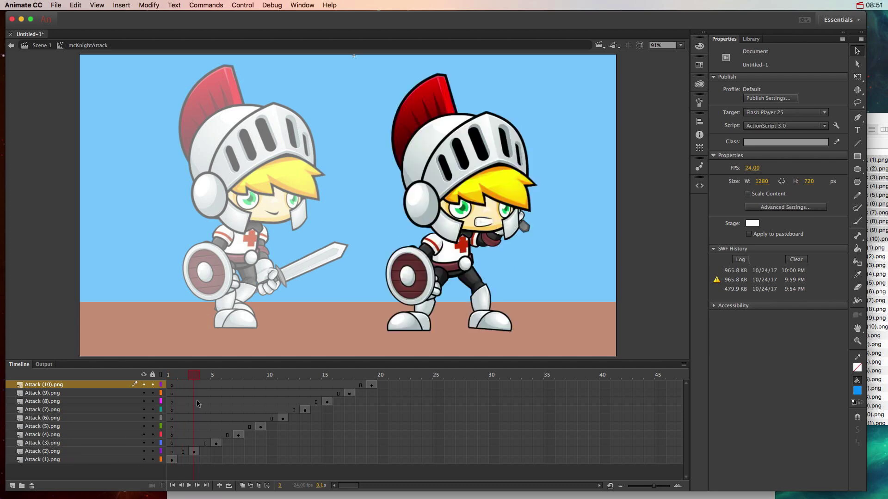
drag(196, 380, 215, 379)
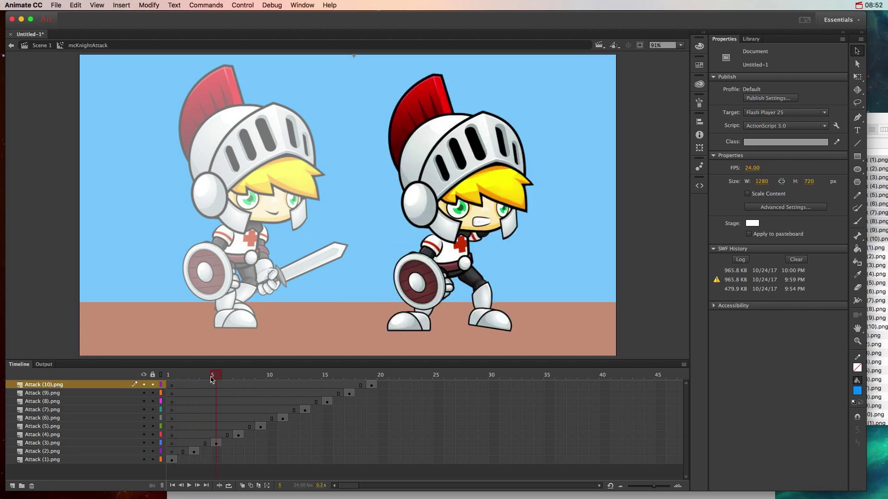
click(207, 381)
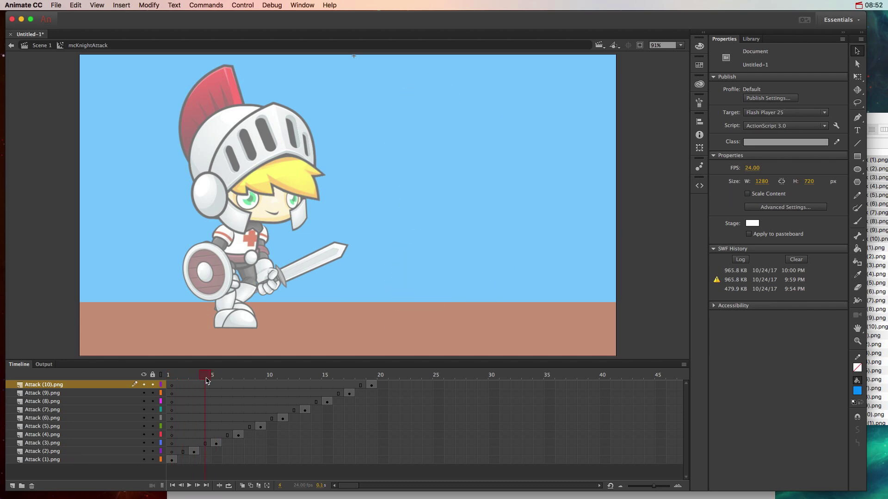
drag(207, 381, 175, 379)
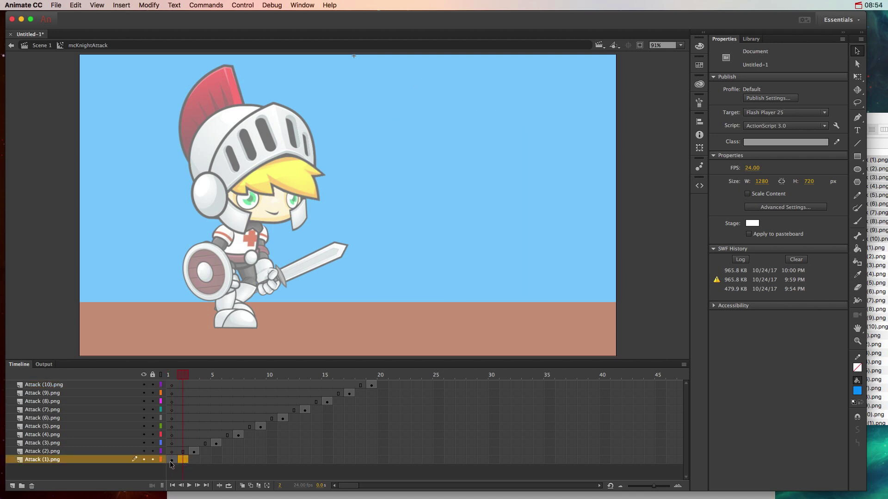
click(195, 451)
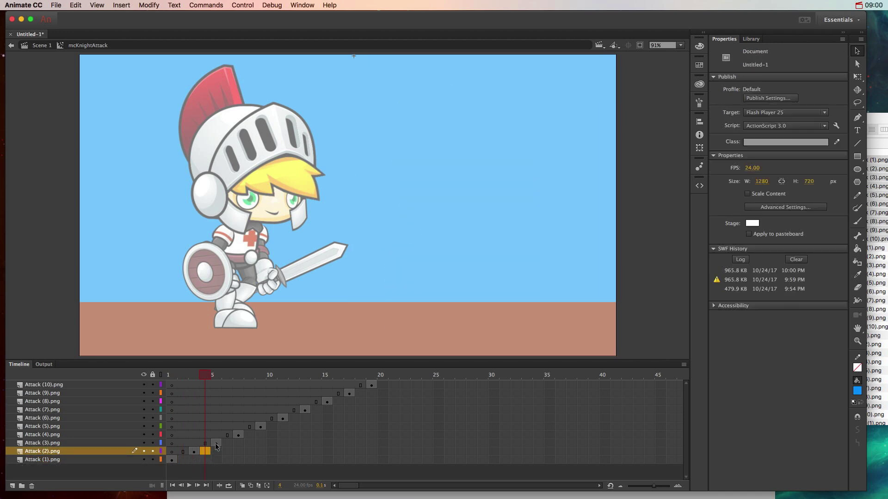
click(219, 442)
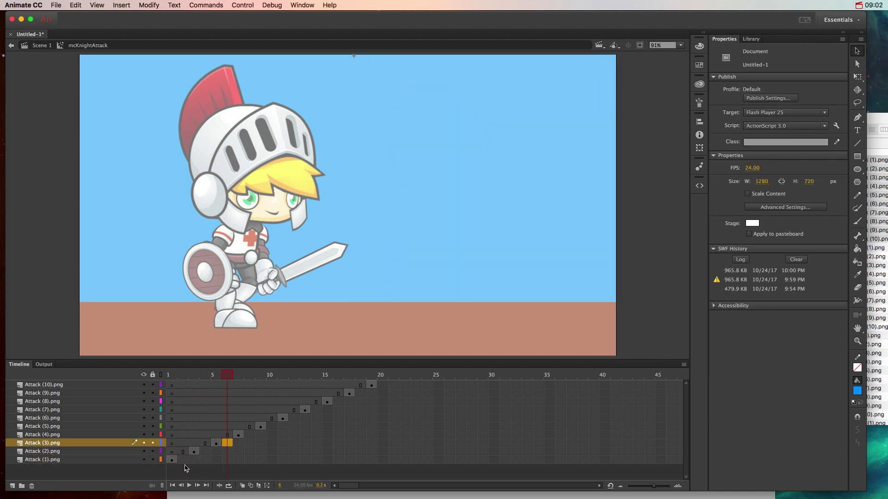
click(182, 460)
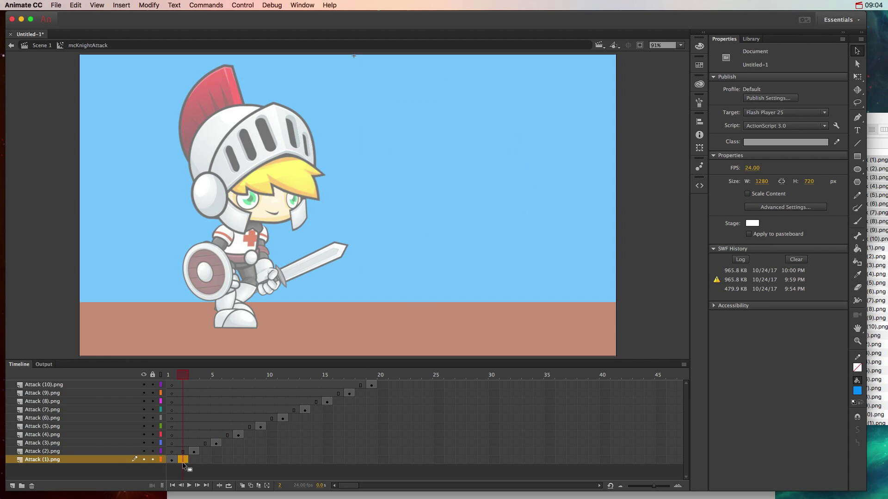
- Extend the Attack (1) pose to span frames 1–2
right_click(183, 460)
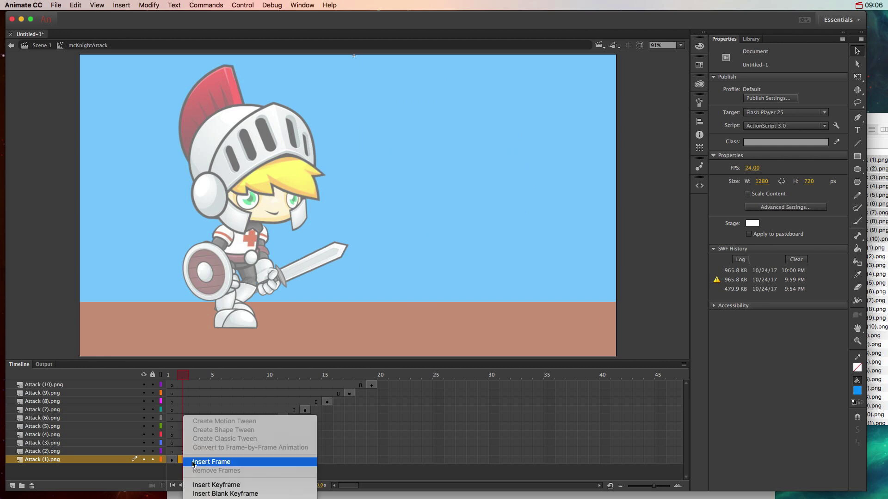
click(198, 463)
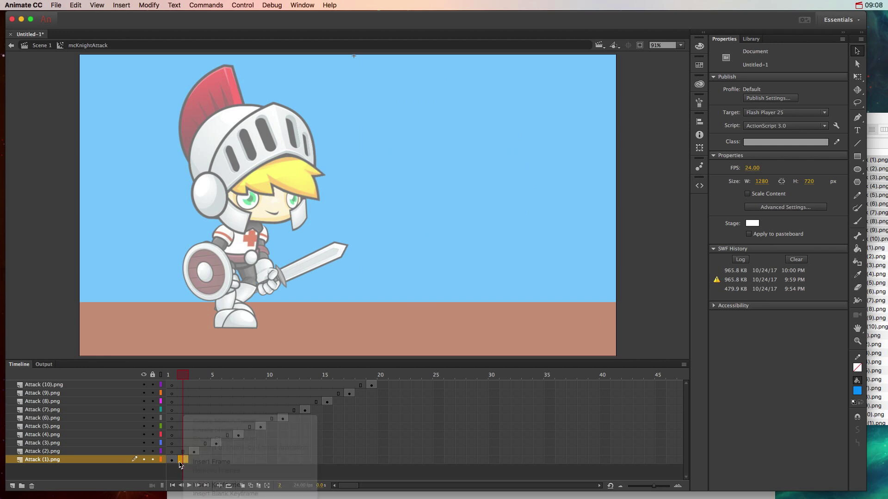
click(121, 5)
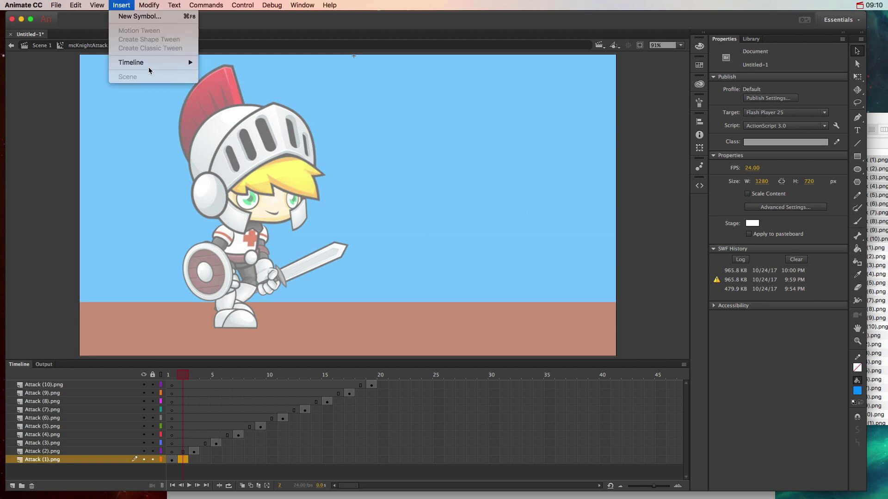
mouse_move(148, 62)
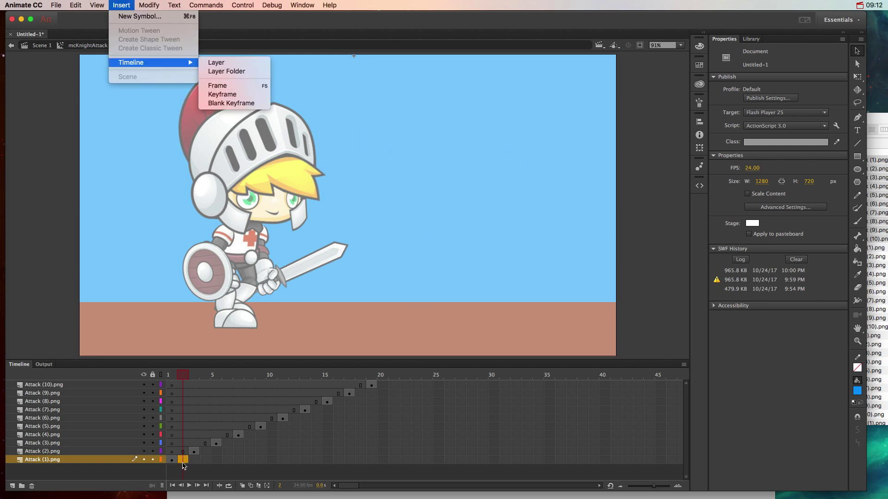
click(184, 460)
- Insert frames so Attack (2)–(6) hold through frames 4, 6, 8, 10 and 12
click(194, 452)
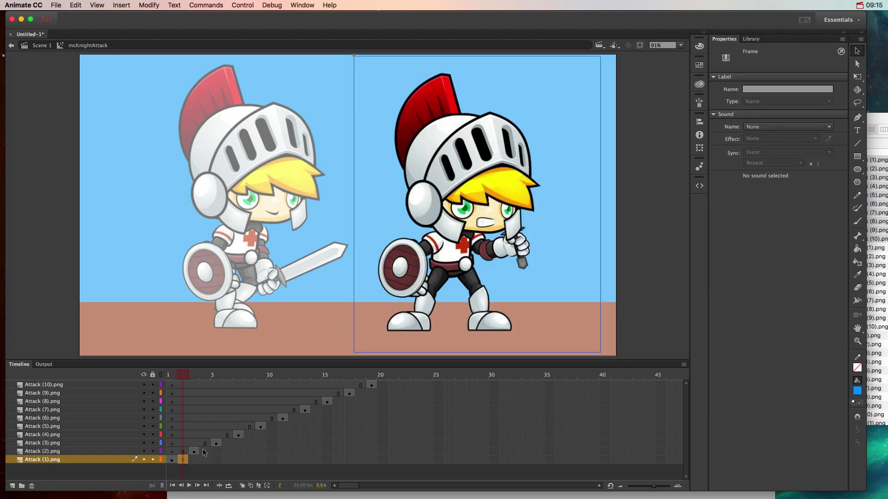
click(205, 451)
key(F5)
click(226, 443)
key(F5)
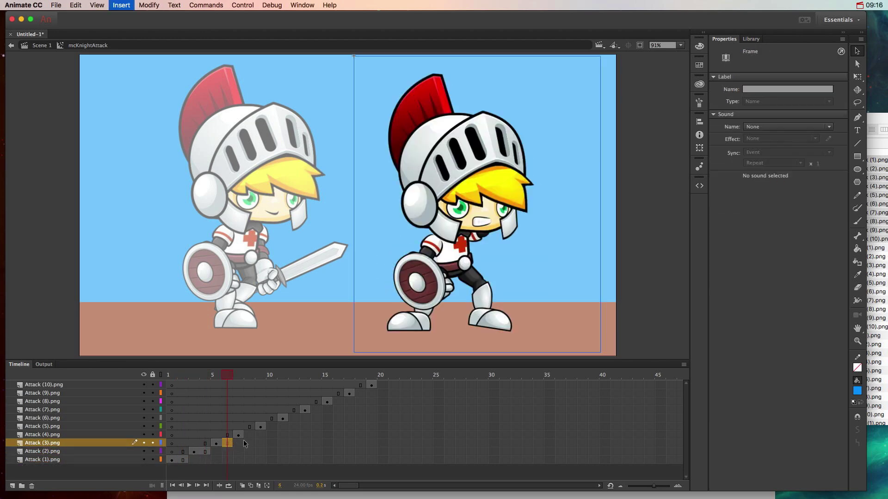
click(249, 435)
key(F5)
click(273, 426)
key(F5)
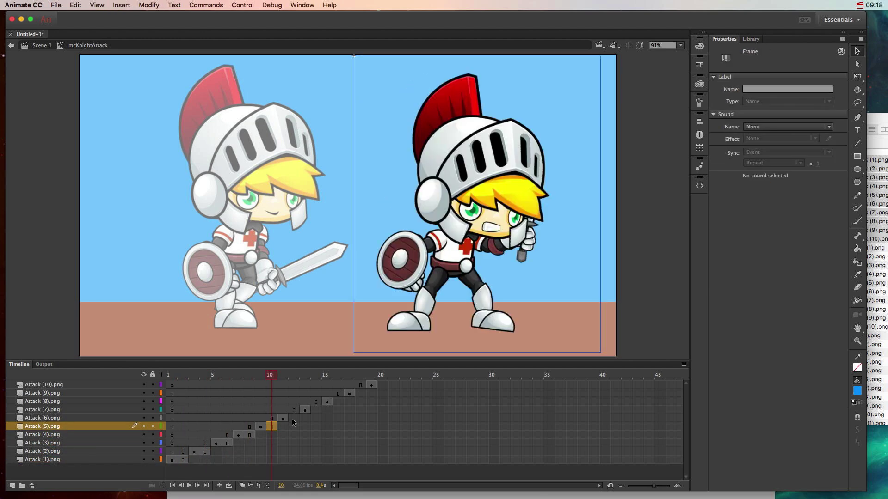
click(293, 417)
key(F5)
- Extend Attack (7)–(10) through frames 14, 16, 18 and 20, then return to frame 1
click(317, 409)
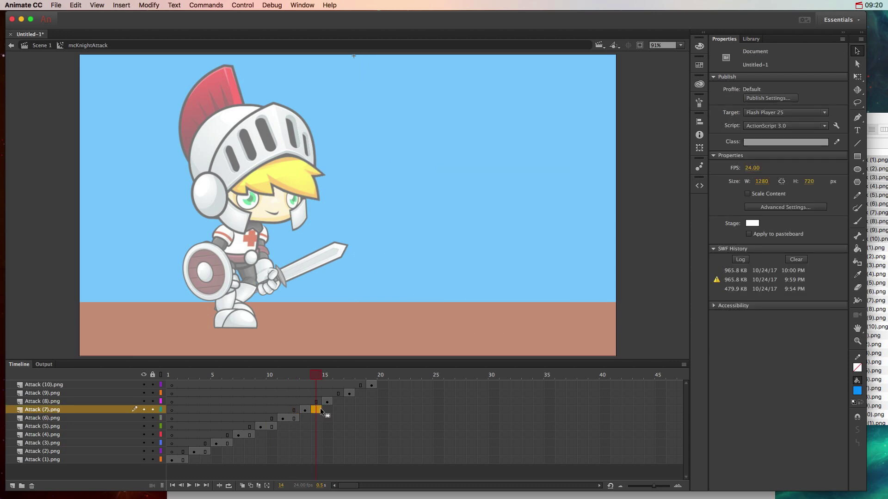
key(F5)
click(338, 401)
key(F5)
click(360, 393)
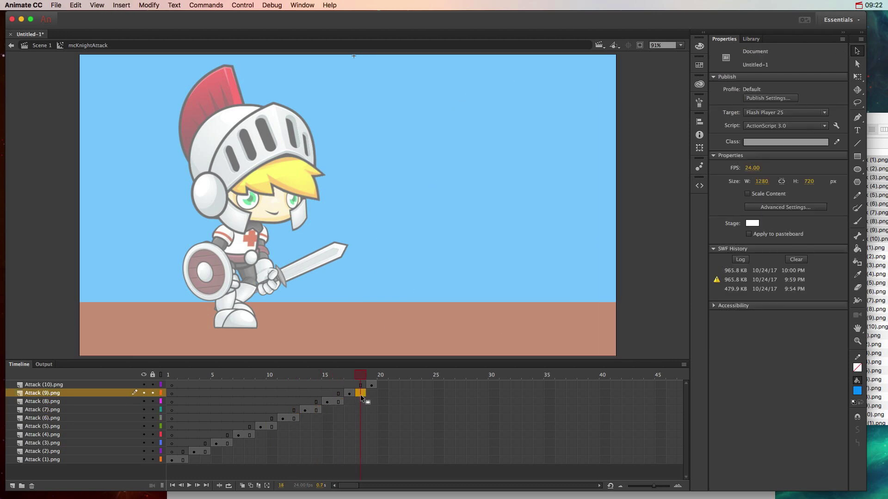
key(F5)
click(382, 385)
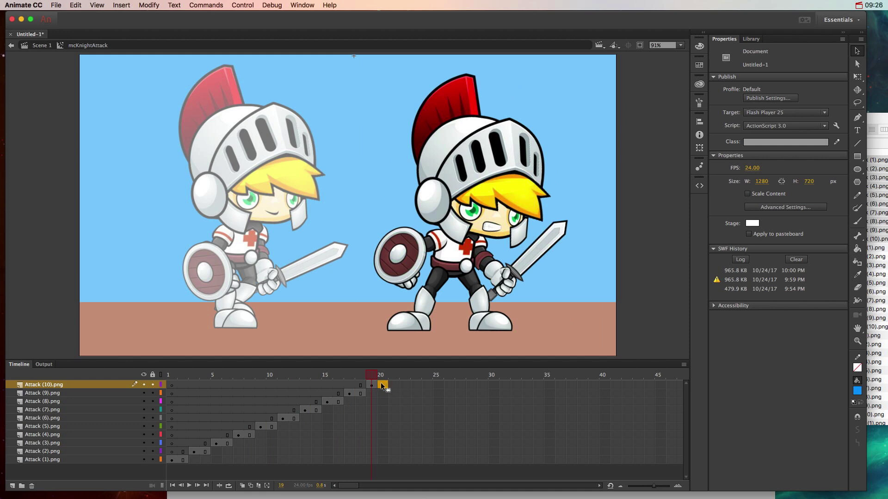
key(F5)
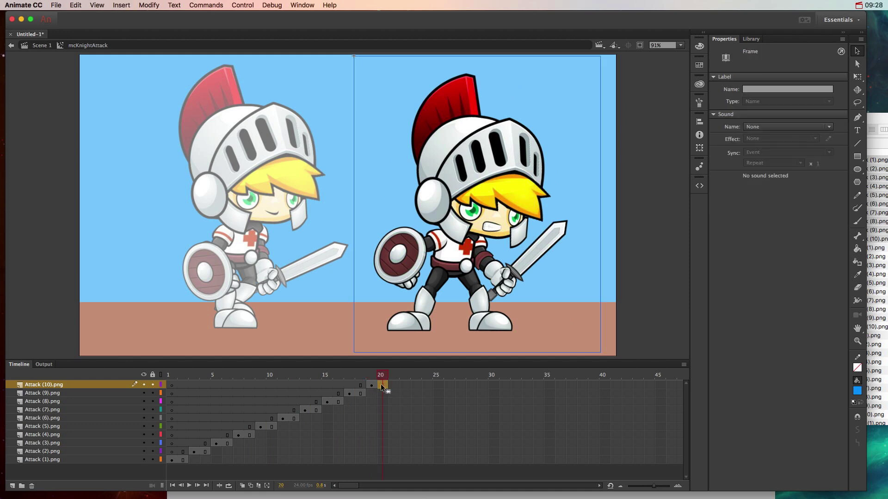
click(173, 461)
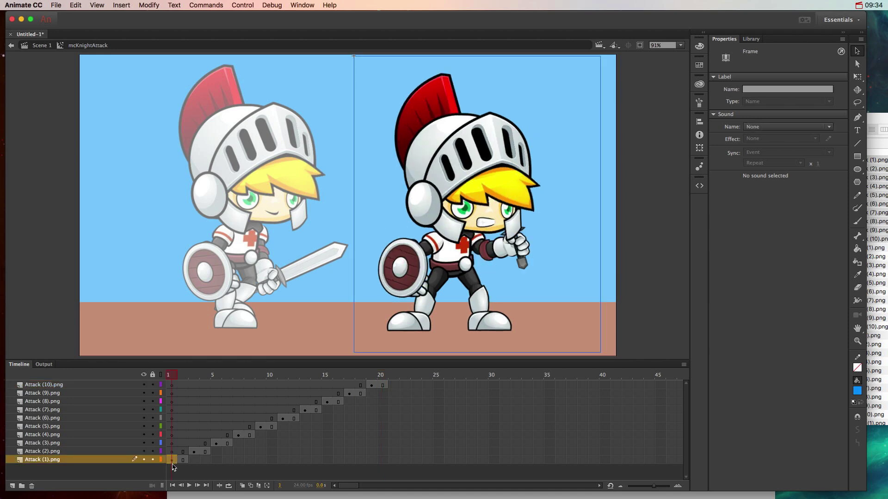
key(super+Return)
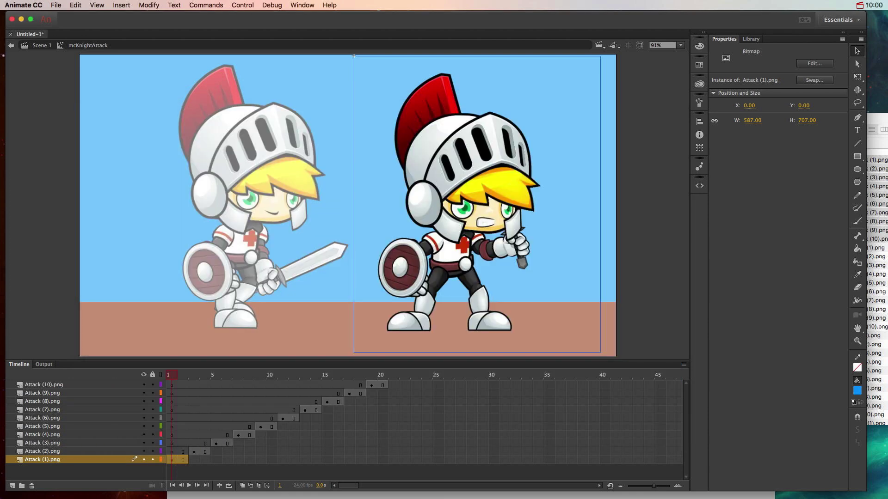
- Bring the Finder window forward and move it over the centre of the Animate stage
click(878, 117)
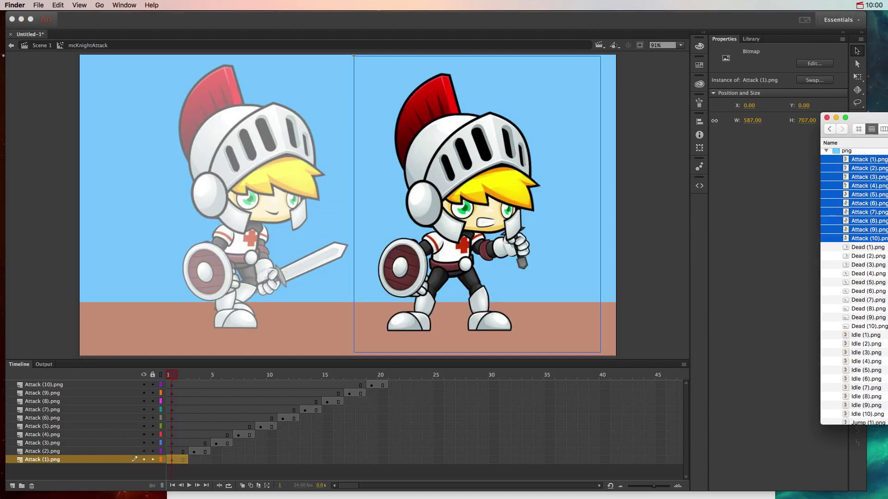
drag(879, 116, 527, 96)
drag(527, 96, 451, 94)
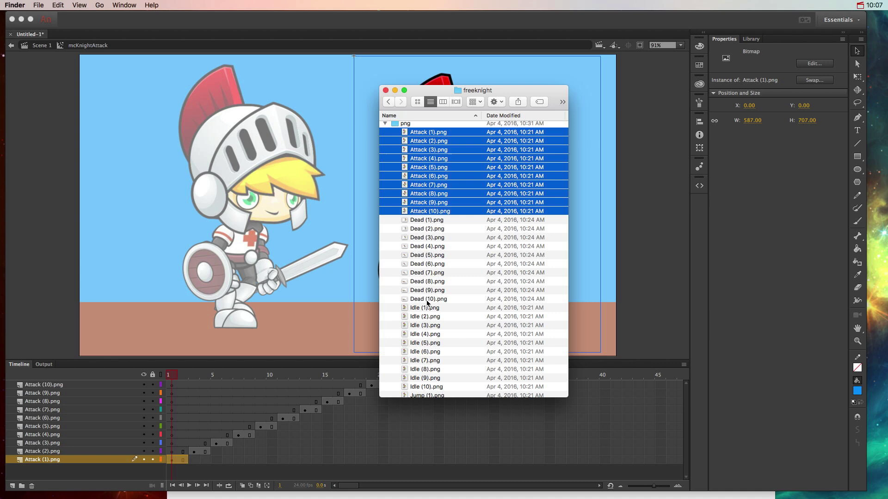
- Scroll through the freeknight png list to view the Jump, JumpAttack, Run and Walk images
scroll(428, 303, down, 5)
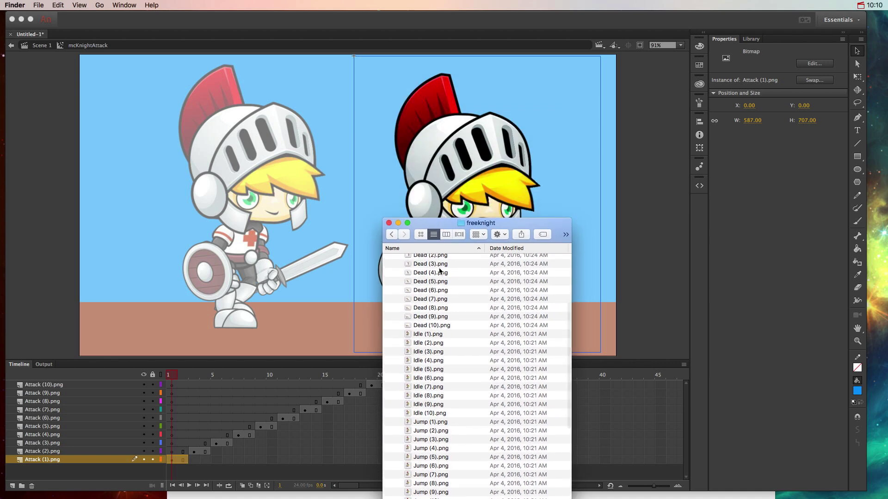
scroll(427, 434, down, 5)
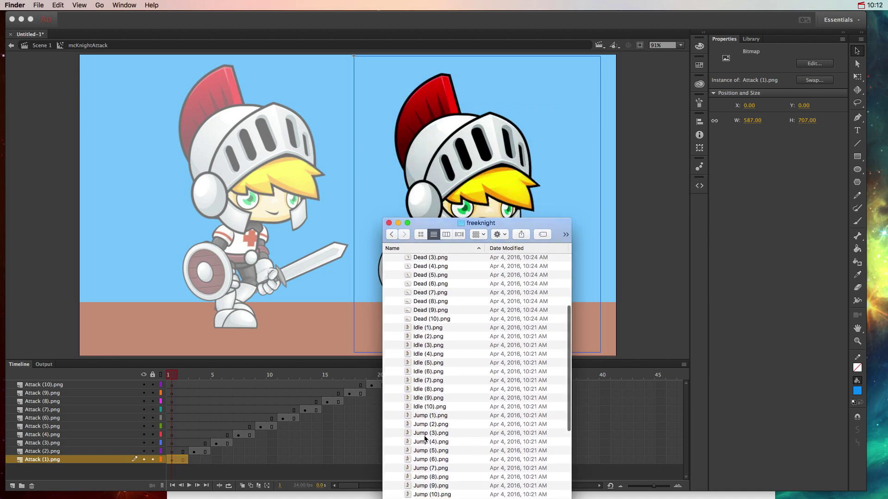
scroll(425, 438, down, 5)
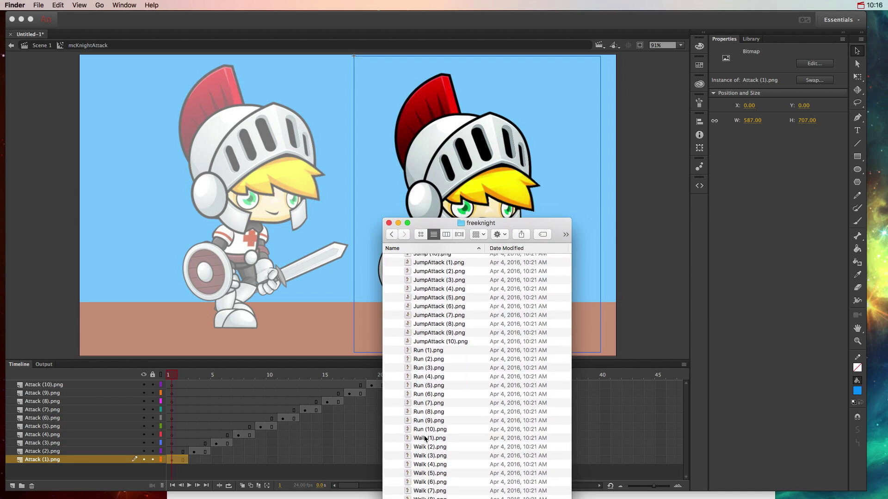
scroll(424, 438, up, 3)
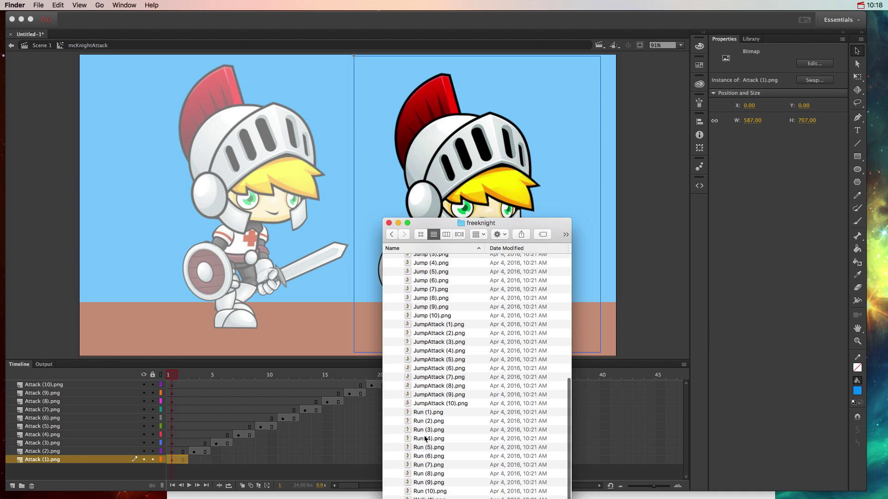